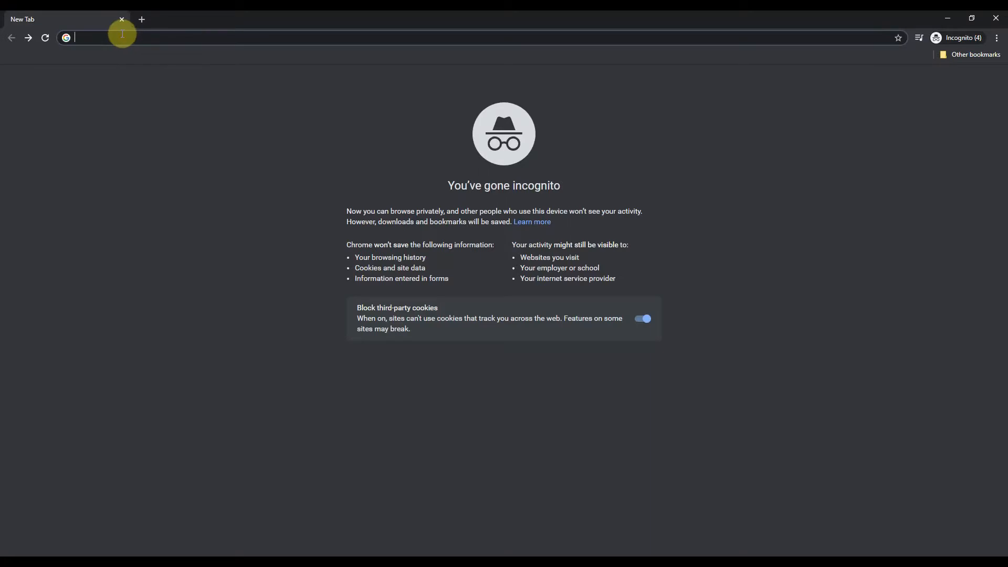
Search the web for kali linux and open the downloads page of the official kali.org site.
{"action": "type", "text": "google.com/search?q=kali+linux&oq=kali+linux&aqs=chrome..69i57j69i59j69i65j69i60l3.443j0j1&sourceid=chrome&ie=UTF-8"}
{"action": "key", "text": "Return"}
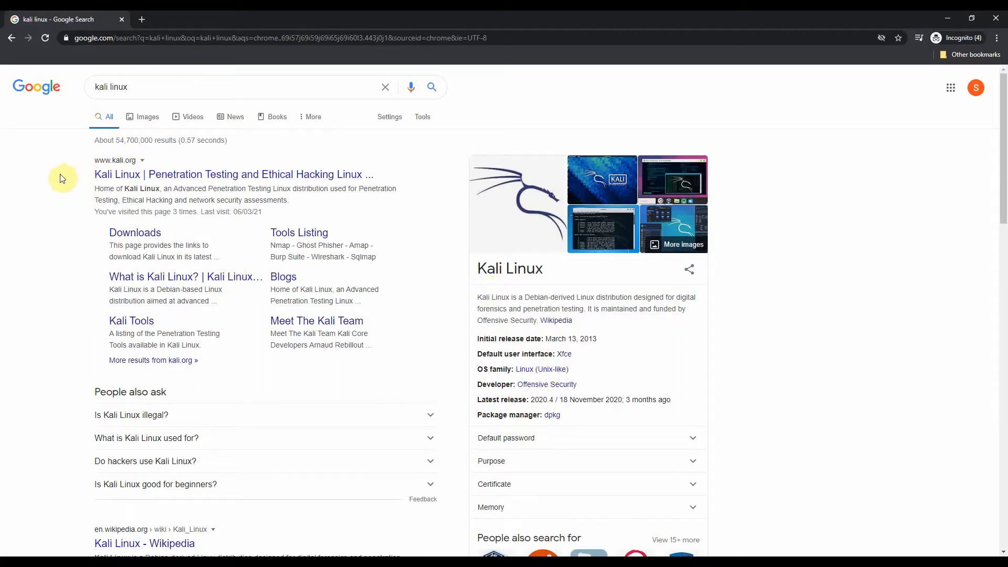
{"action": "left_click", "coordinate": [131, 179]}
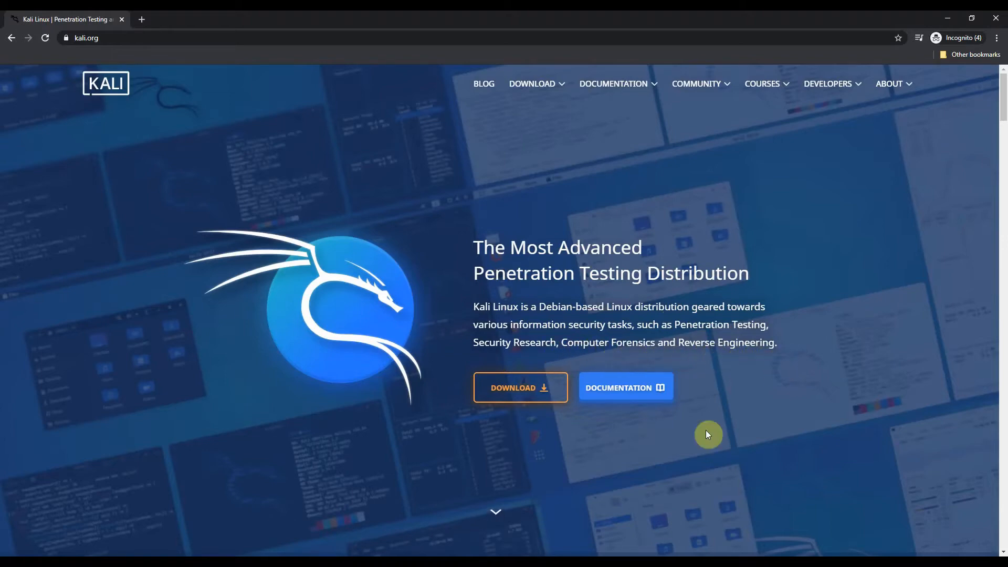
{"action": "left_click", "coordinate": [531, 395]}
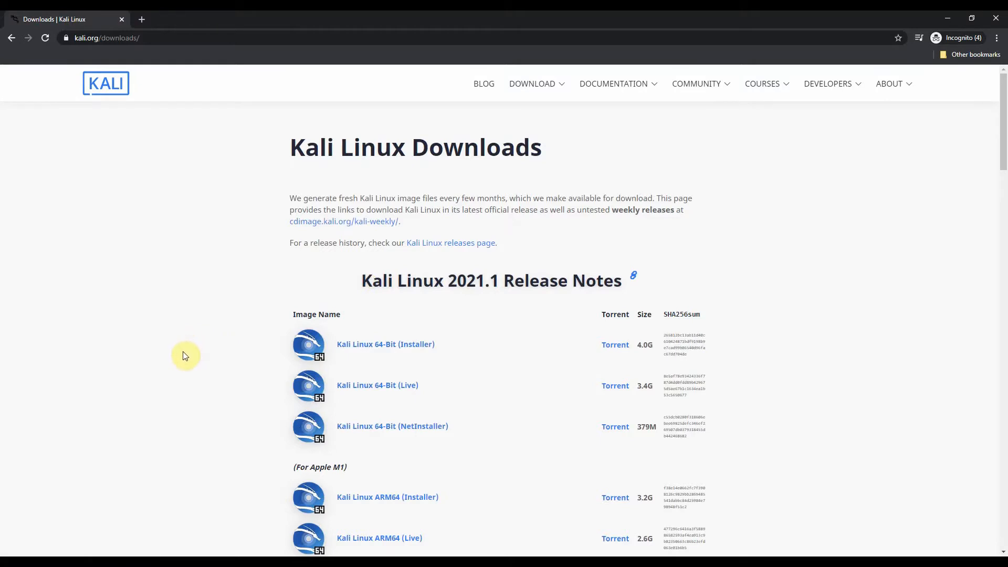
Review the available Kali Linux images and download the Kali Linux 64-Bit (Installer) image of release 2021.1.
{"action": "scroll", "coordinate": [229, 332], "scroll_direction": "down", "scroll_amount": 1}
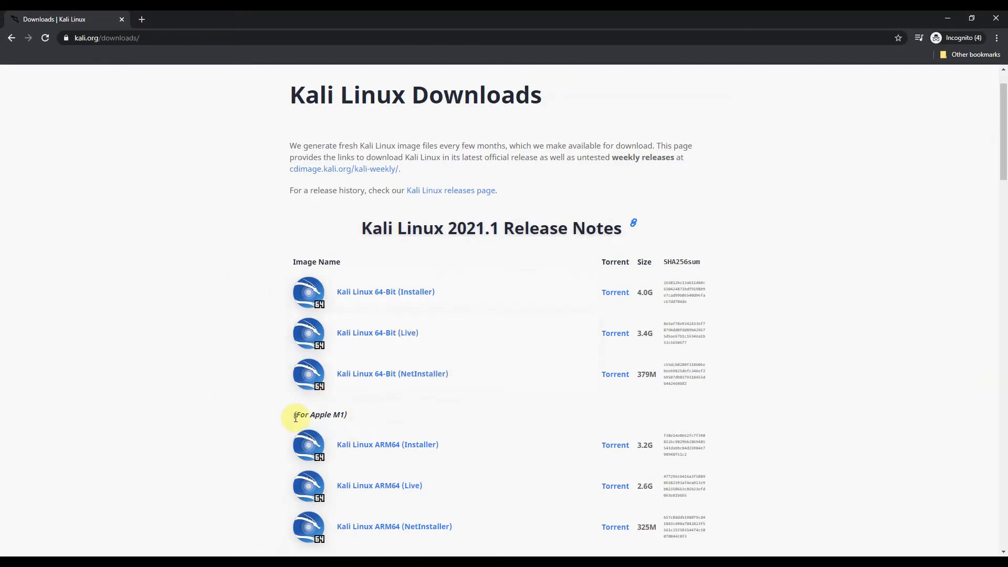
{"action": "left_click_drag", "start_coordinate": [298, 415], "coordinate": [345, 412]}
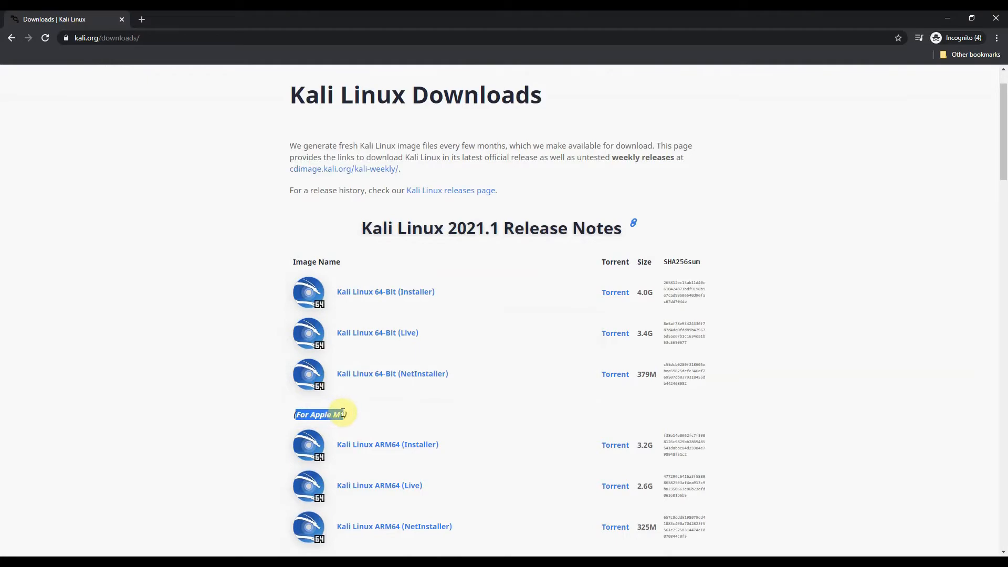
{"action": "scroll", "coordinate": [221, 406], "scroll_direction": "down", "scroll_amount": 1}
{"action": "scroll", "coordinate": [221, 407], "scroll_direction": "down", "scroll_amount": 6}
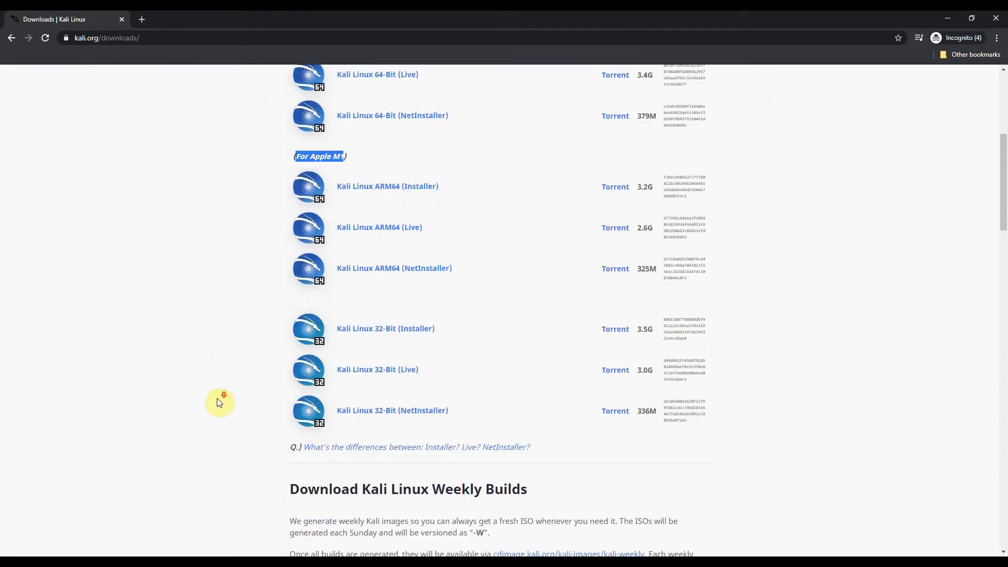
{"action": "scroll", "coordinate": [220, 403], "scroll_direction": "down", "scroll_amount": 3}
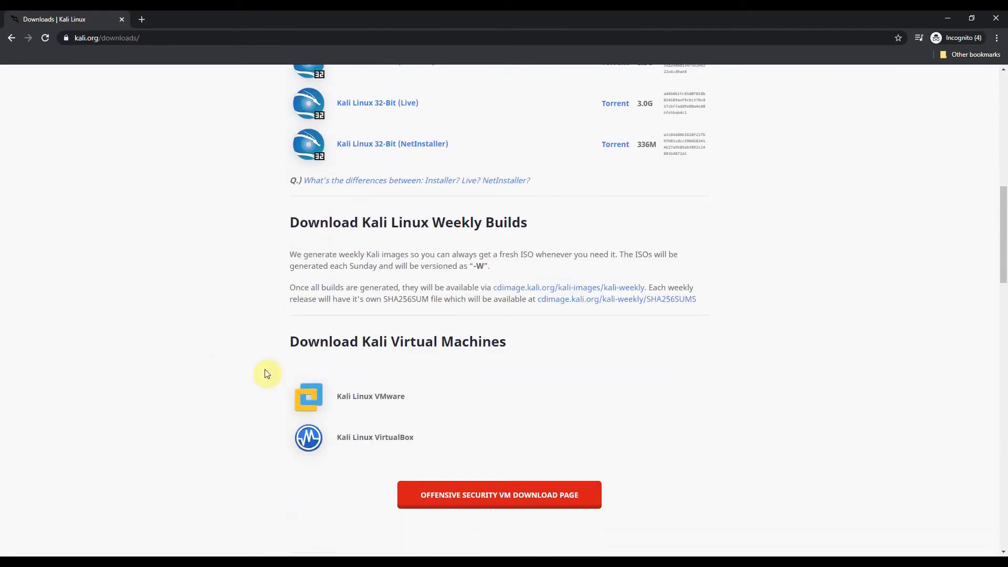
{"action": "scroll", "coordinate": [232, 376], "scroll_direction": "up", "scroll_amount": 11}
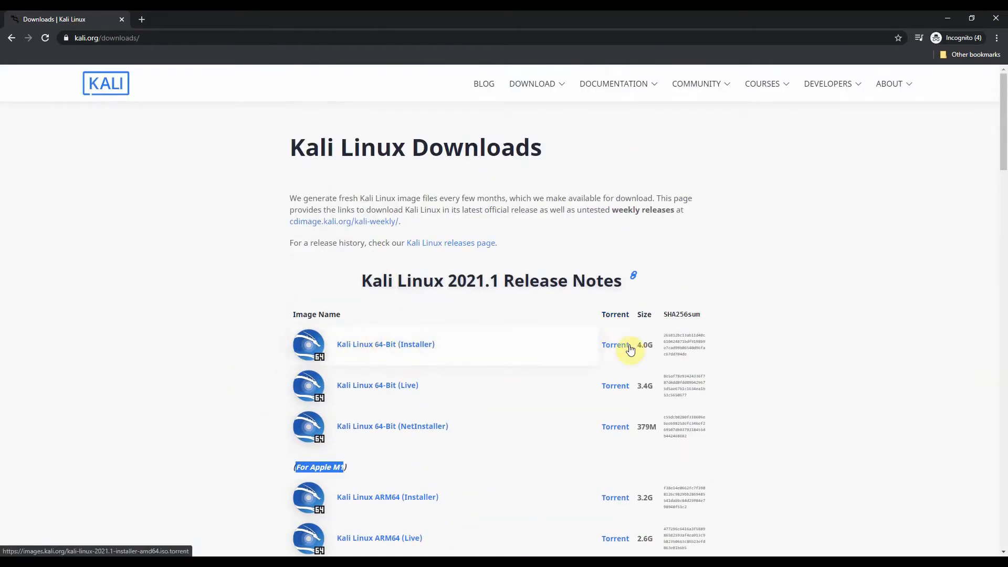
{"action": "left_click", "coordinate": [389, 345]}
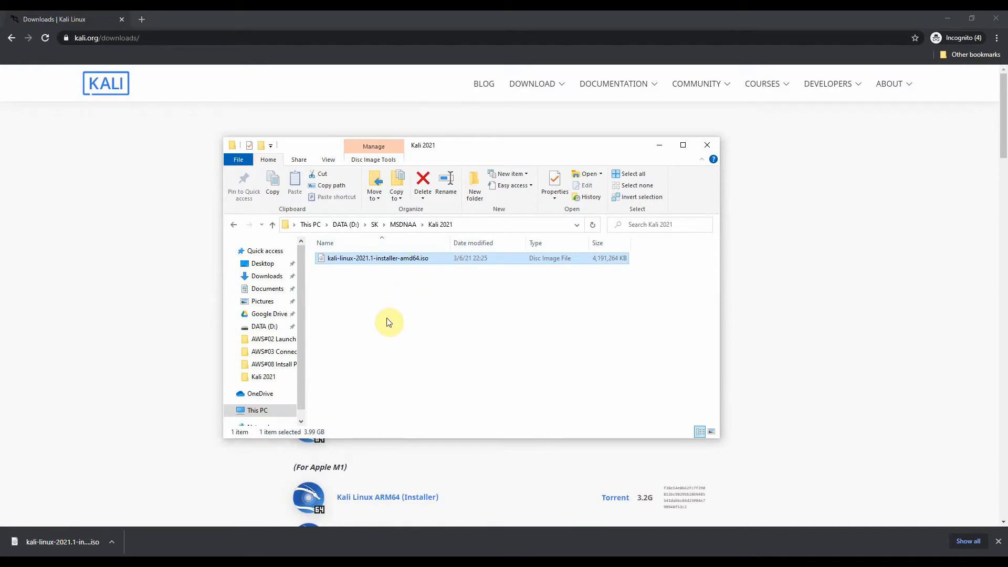
Switch to the VMware ESXi host client and begin creating a new virtual machine named Kali-01.
{"action": "key", "text": "super"}
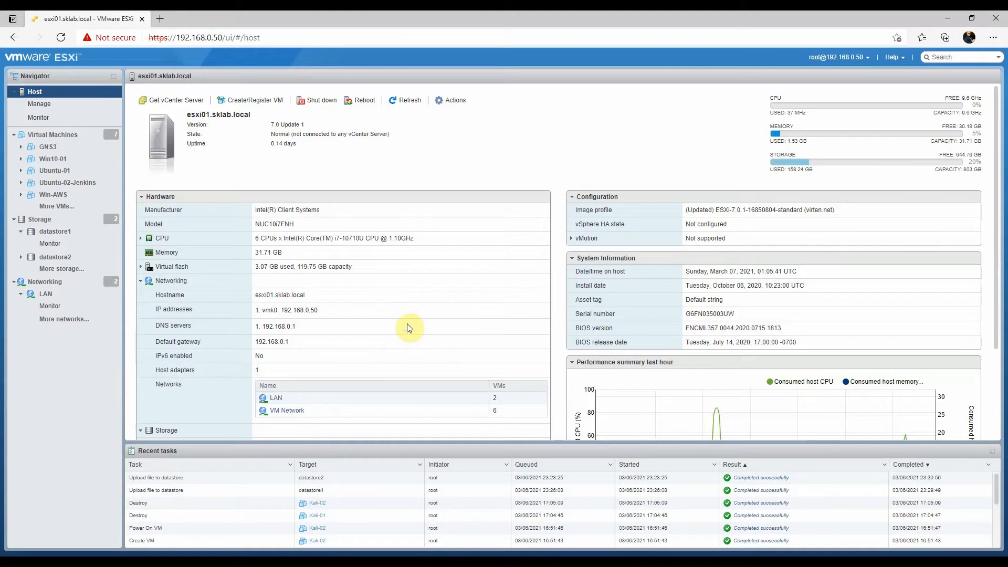
{"action": "left_click", "coordinate": [65, 134]}
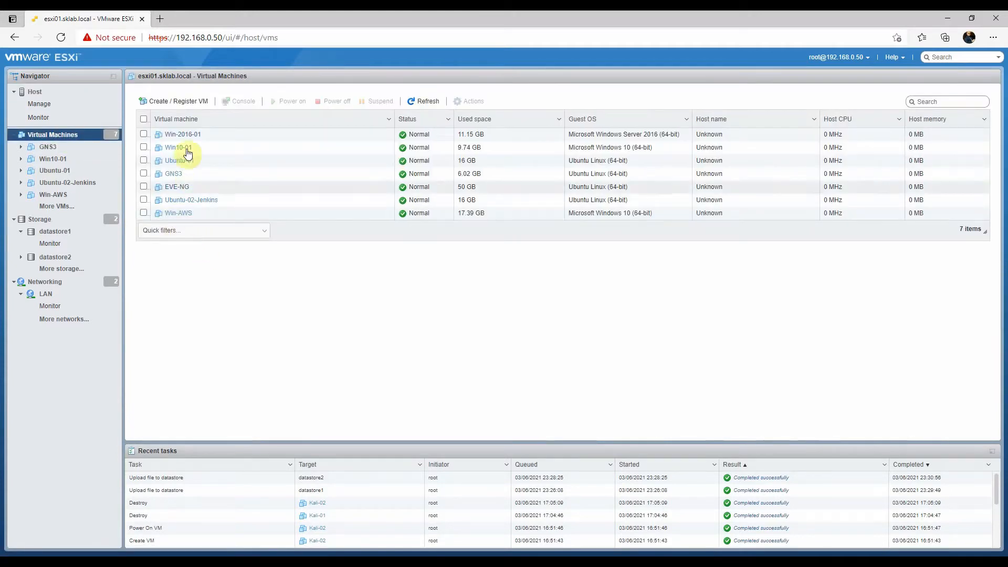
{"action": "left_click", "coordinate": [172, 102]}
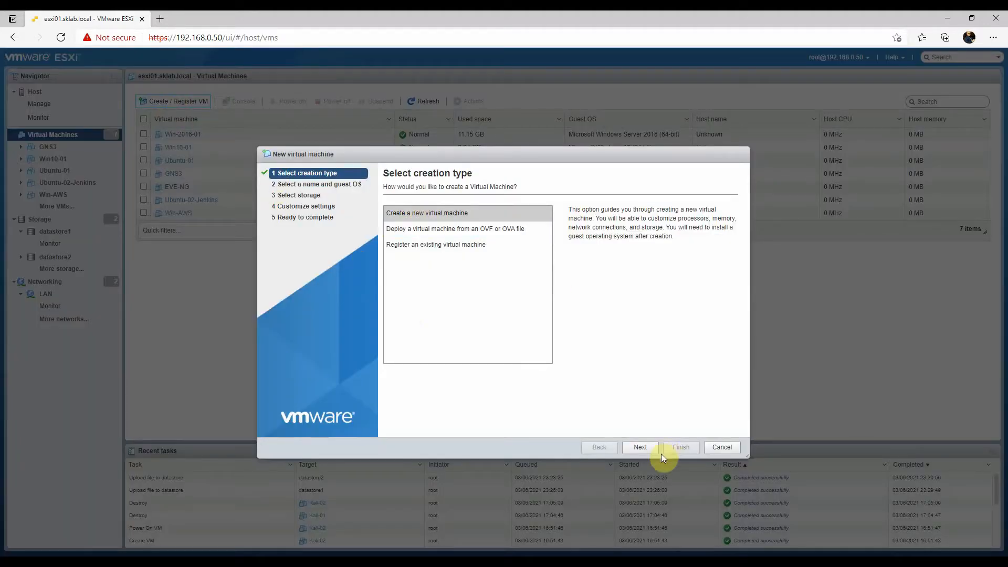
{"action": "left_click", "coordinate": [642, 448]}
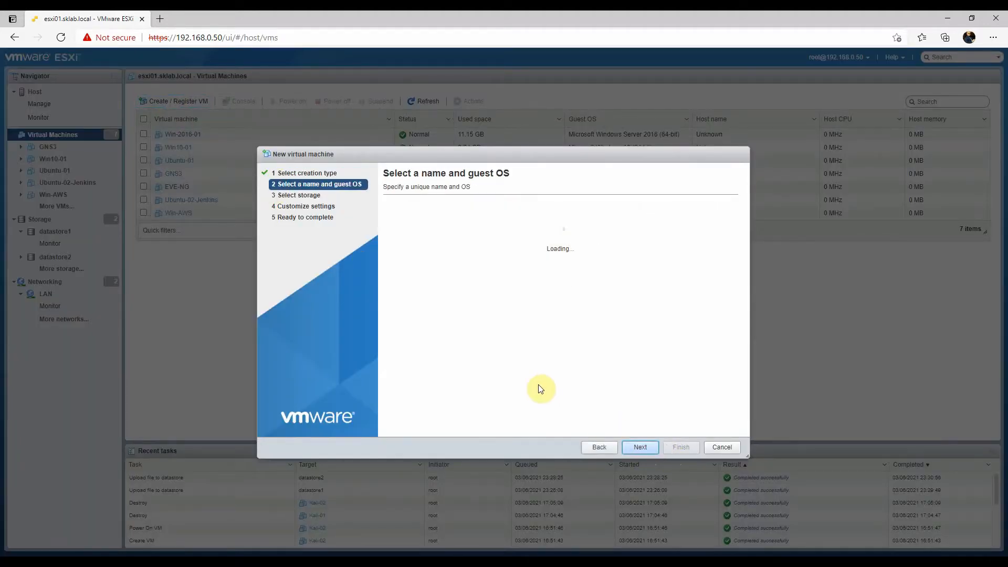
{"action": "type", "text": "Kali-01"}
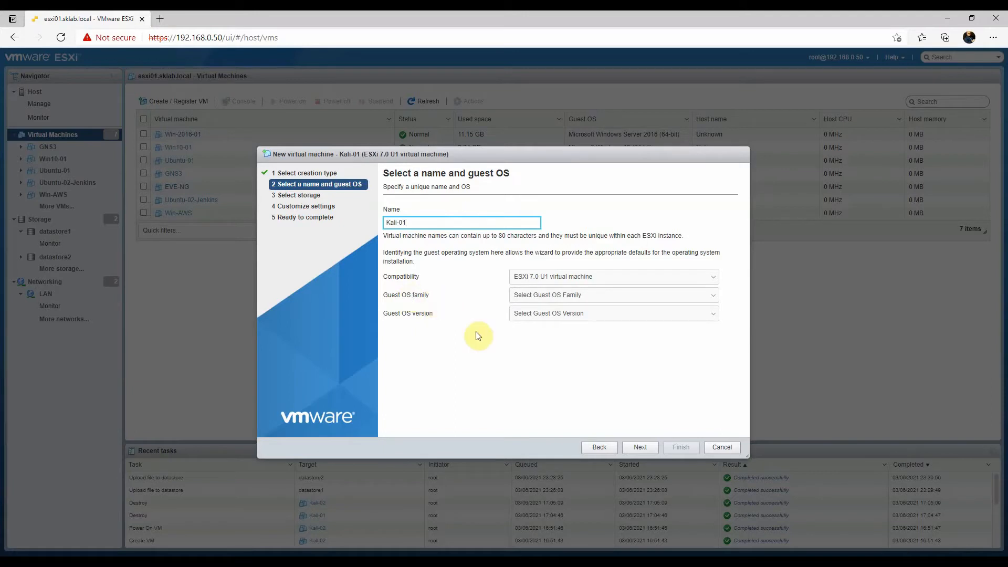
Set the guest OS family to Linux and the version to Other Linux (64-bit), and store the virtual machine on datastore2.
{"action": "left_click", "coordinate": [551, 300]}
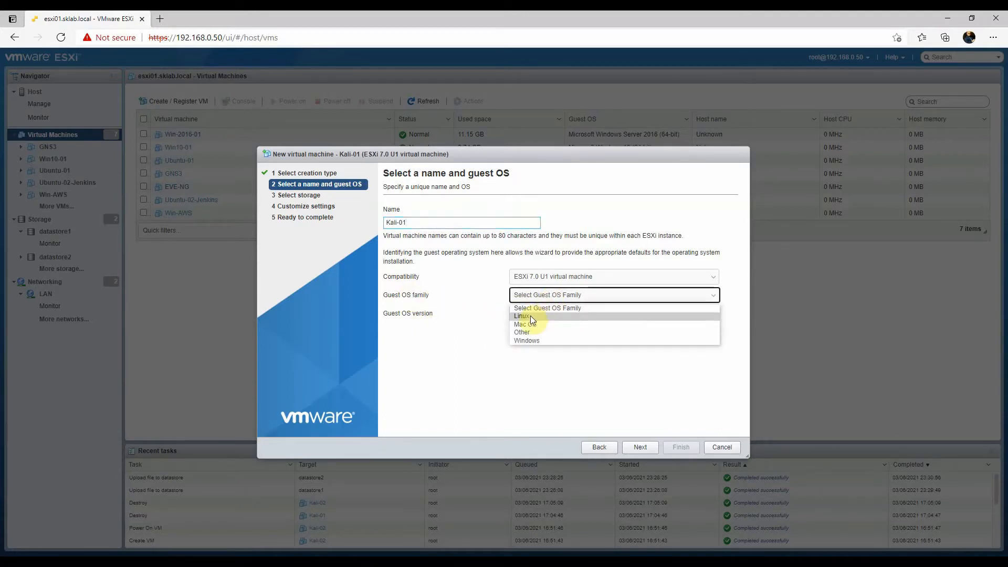
{"action": "left_click", "coordinate": [530, 316]}
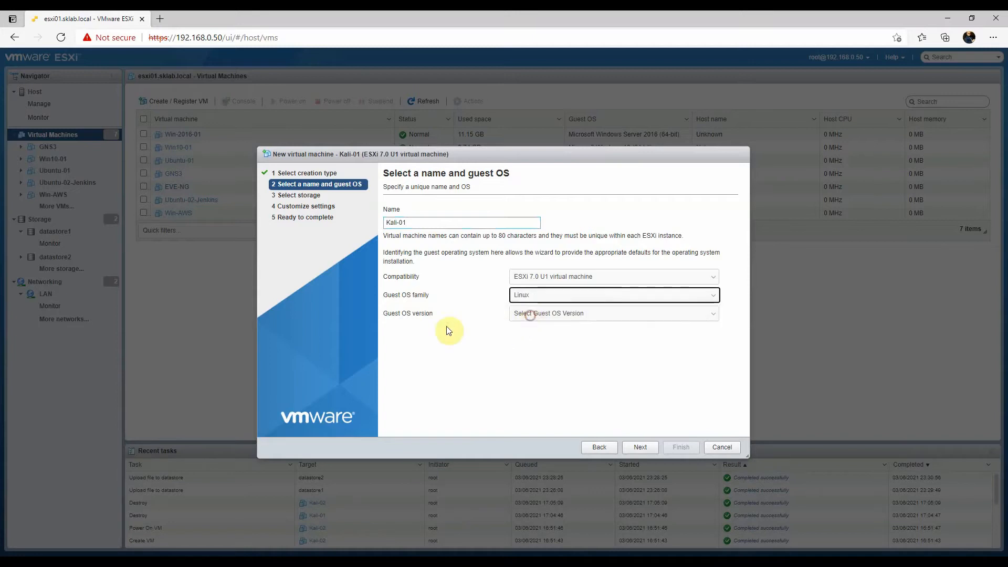
{"action": "left_click", "coordinate": [545, 315]}
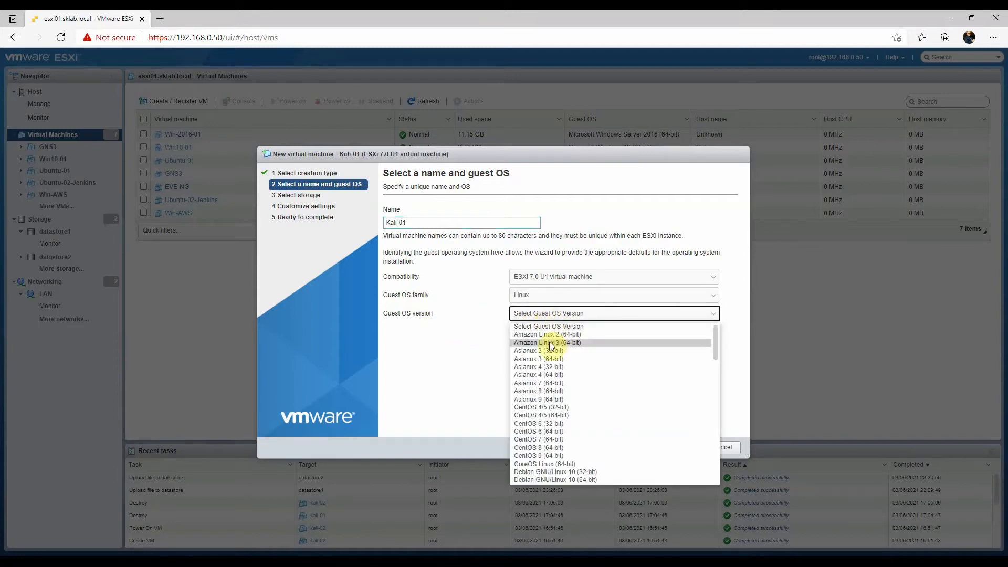
{"action": "scroll", "coordinate": [551, 368], "scroll_direction": "down", "scroll_amount": 6}
{"action": "scroll", "coordinate": [549, 370], "scroll_direction": "down", "scroll_amount": 7}
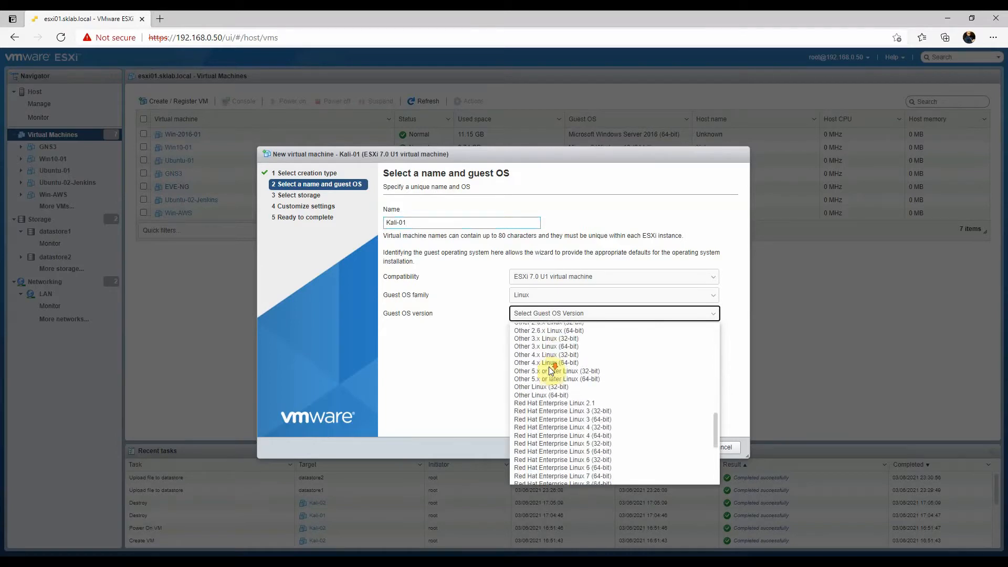
{"action": "left_click", "coordinate": [533, 391]}
{"action": "left_click", "coordinate": [640, 448]}
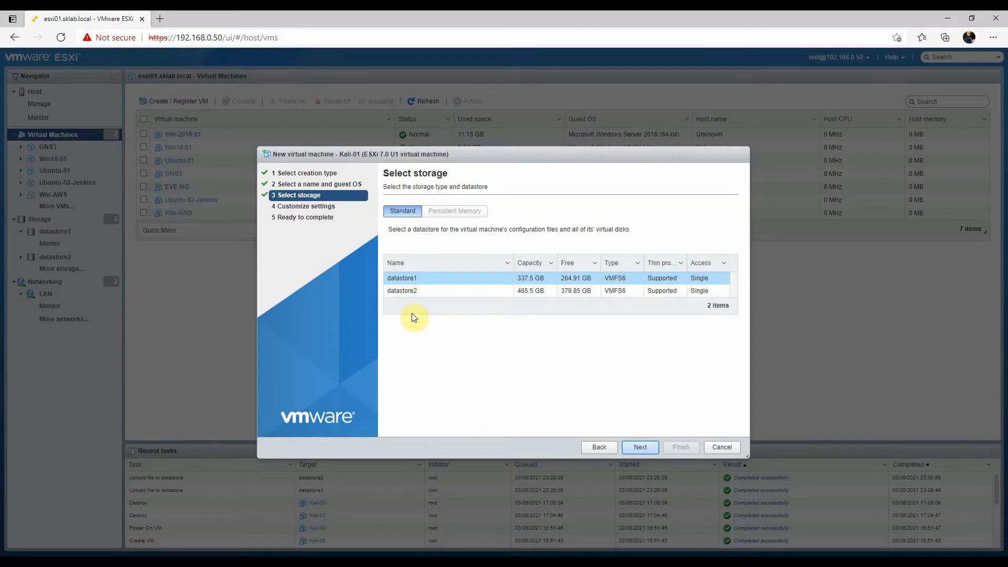
{"action": "left_click", "coordinate": [412, 291]}
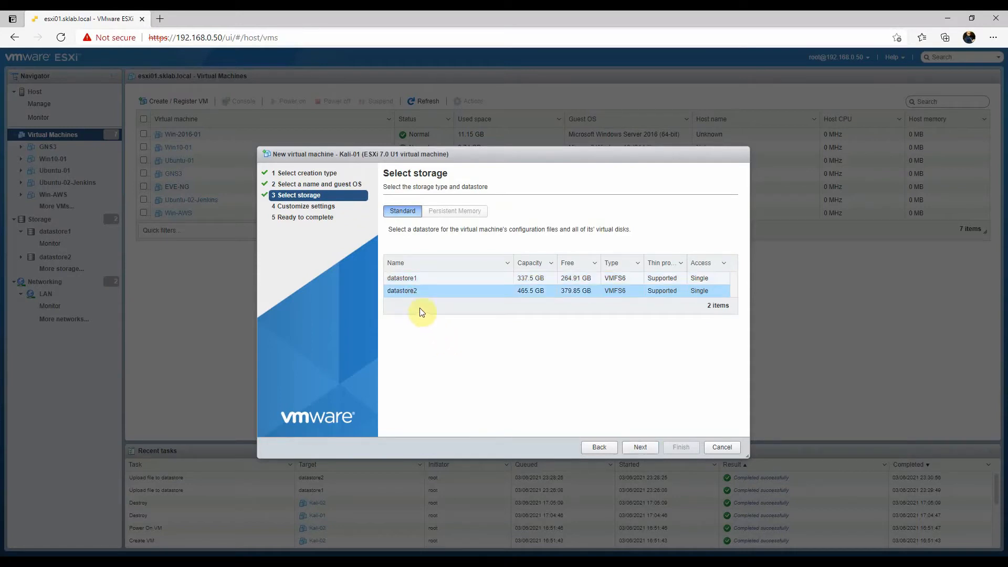
{"action": "left_click", "coordinate": [636, 448]}
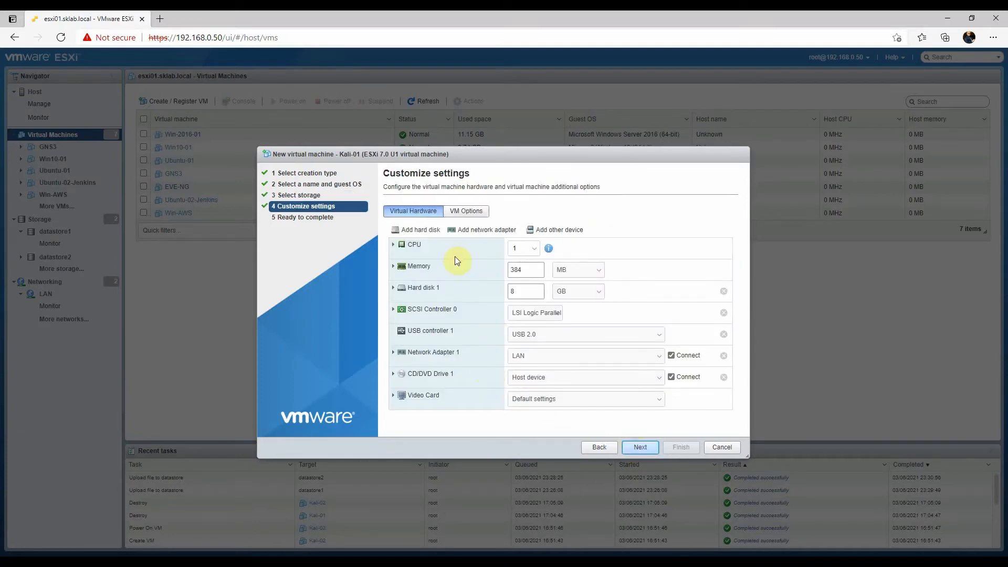
Configure the virtual machine's hardware with 4 CPUs, 8 GB of memory and a 30 GB hard disk.
{"action": "left_click", "coordinate": [530, 248]}
{"action": "left_click", "coordinate": [515, 292]}
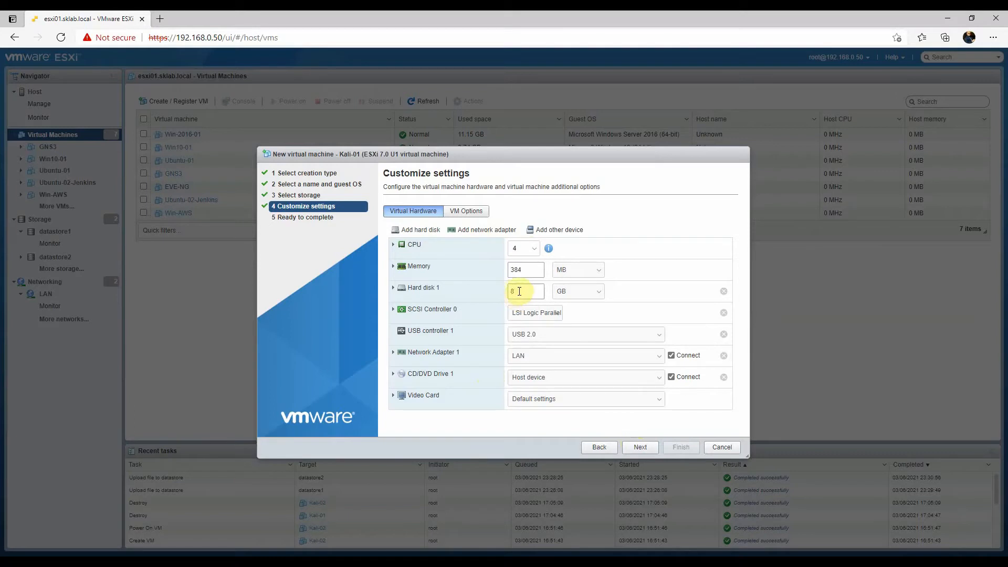
{"action": "left_click", "coordinate": [591, 271]}
{"action": "left_click", "coordinate": [561, 291]}
{"action": "left_click", "coordinate": [541, 270]}
{"action": "type", "text": "8"}
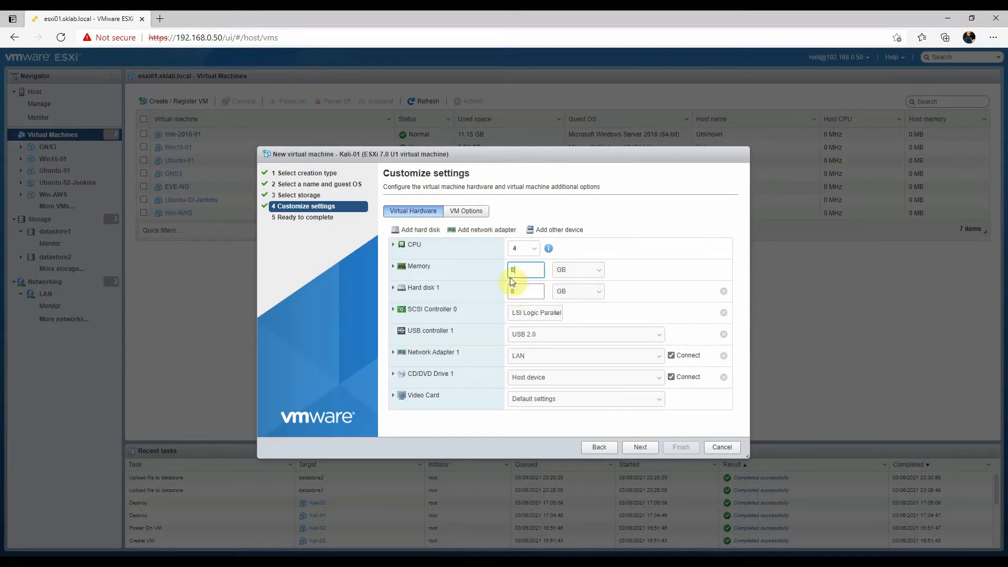
{"action": "left_click", "coordinate": [582, 291]}
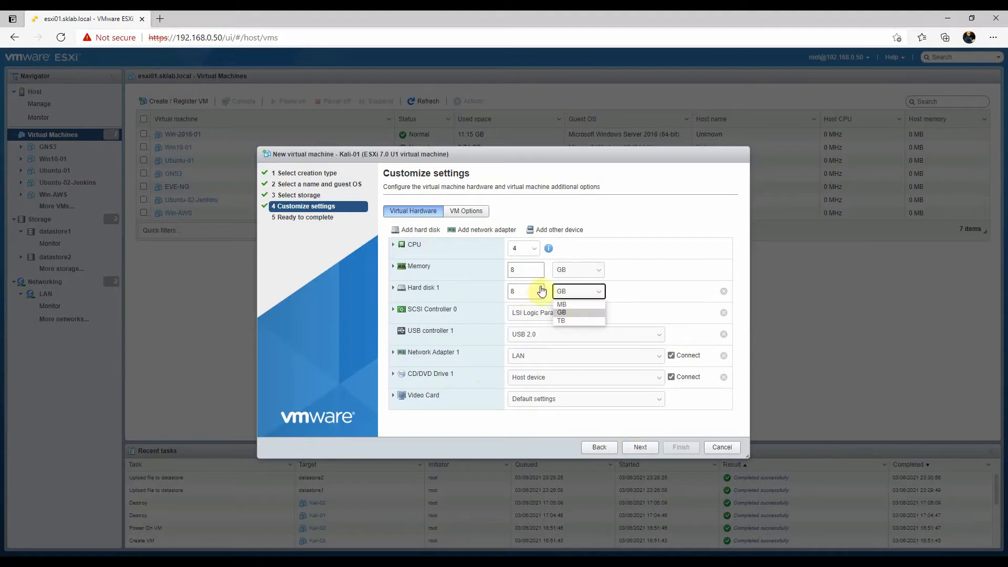
{"action": "left_click", "coordinate": [522, 290]}
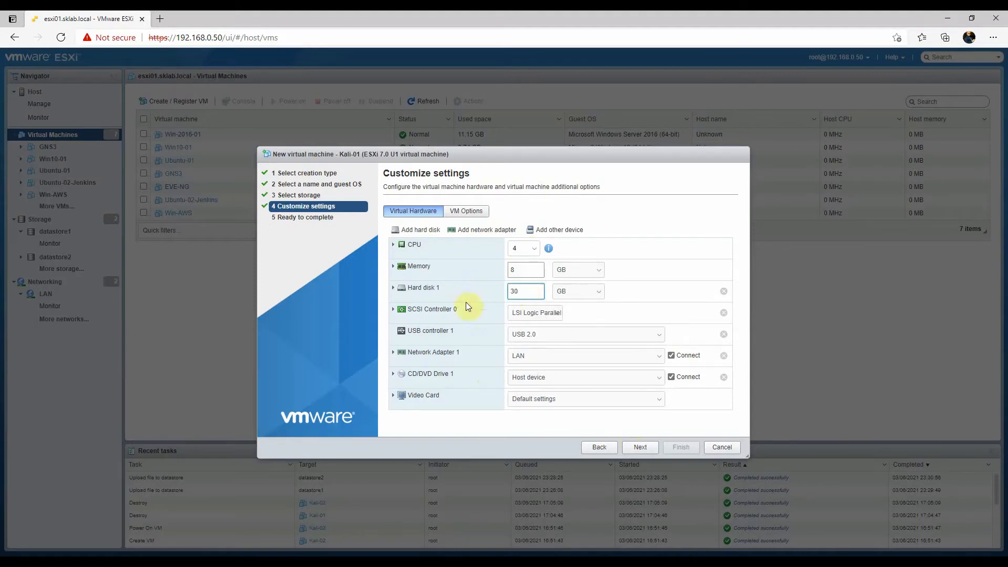
Connect Network Adapter 1 to VM Network and set CD/DVD Drive 1 to use a datastore ISO file.
{"action": "left_click", "coordinate": [535, 356]}
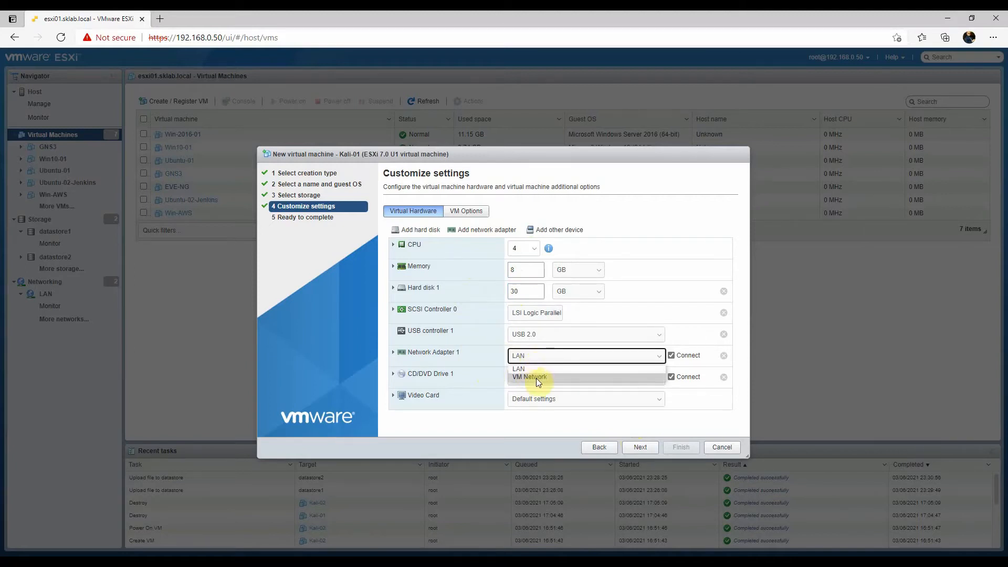
{"action": "left_click", "coordinate": [532, 377]}
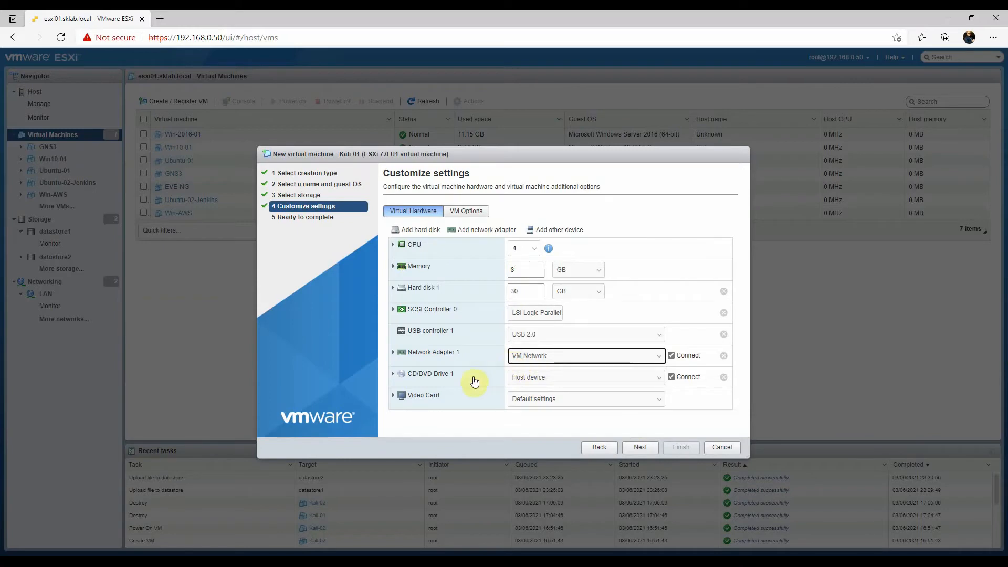
{"action": "left_click", "coordinate": [535, 378]}
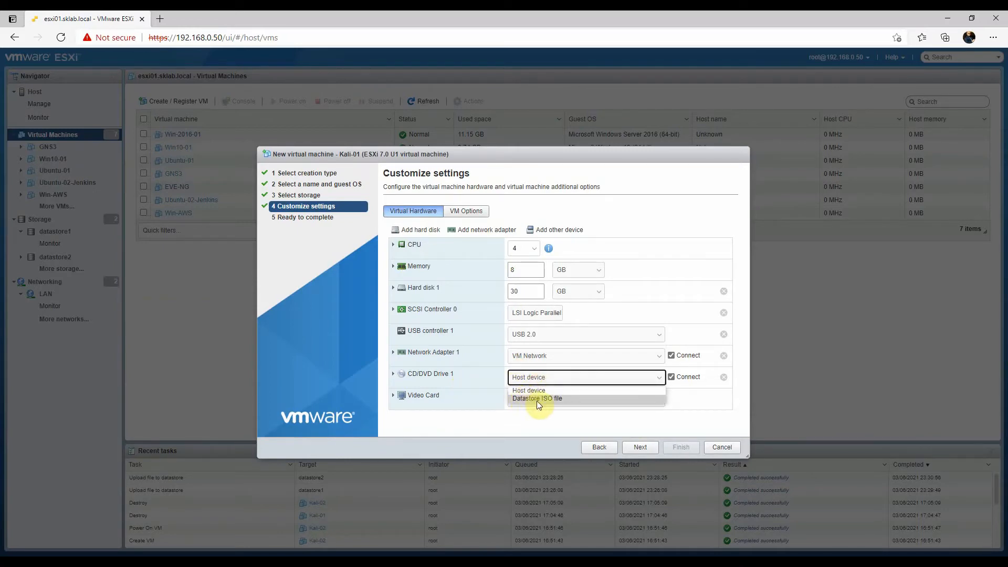
{"action": "left_click", "coordinate": [534, 398]}
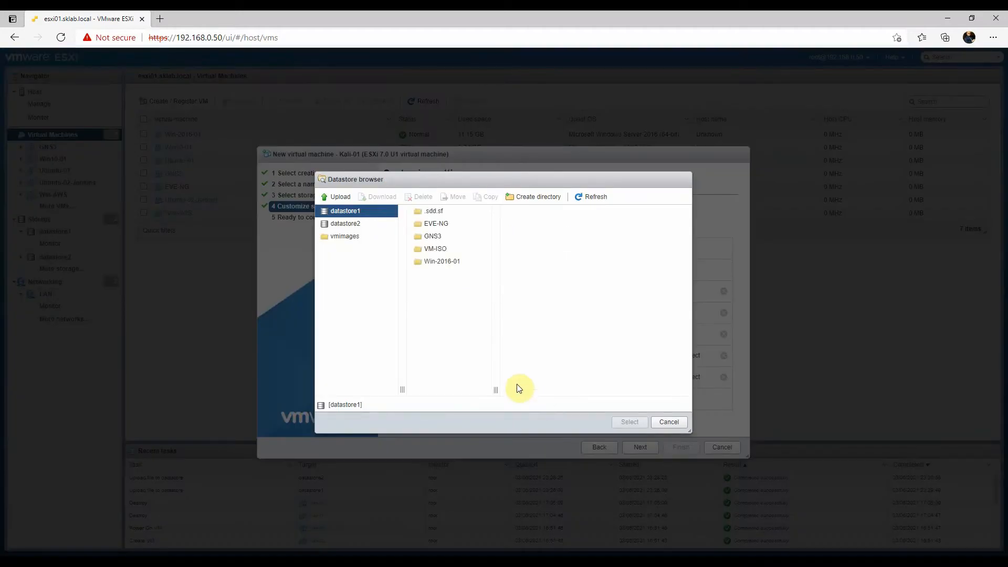
Upload kali-linux-2021.1-installer-amd64.iso into the VMISO folder on datastore2.
{"action": "left_click", "coordinate": [346, 224]}
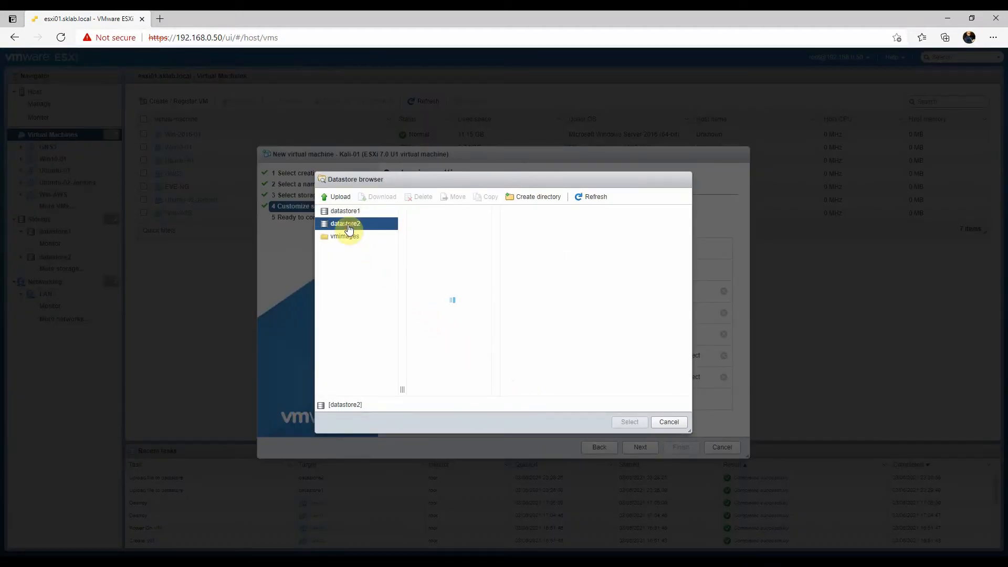
{"action": "left_click", "coordinate": [433, 261]}
{"action": "left_click", "coordinate": [434, 250]}
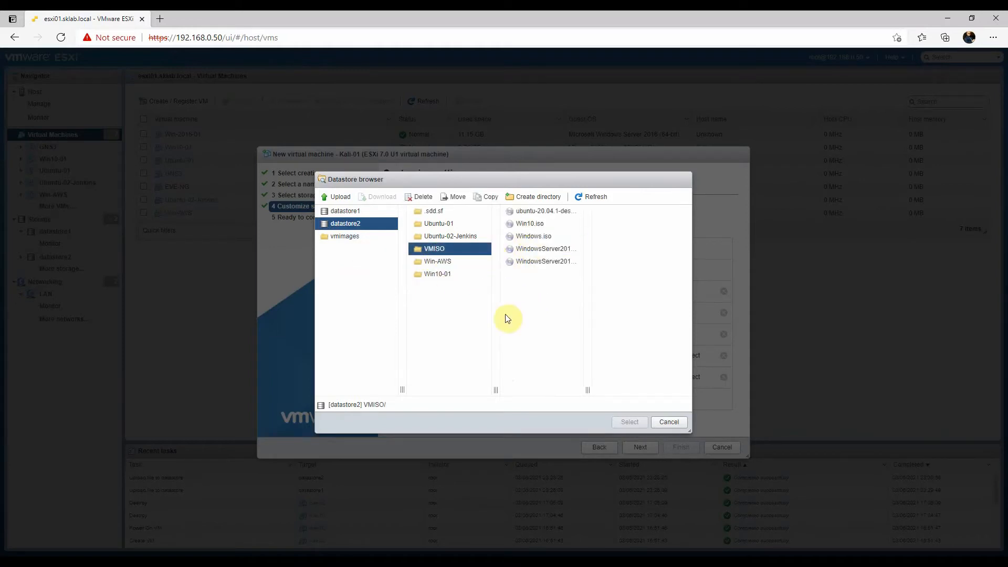
{"action": "left_click", "coordinate": [341, 199]}
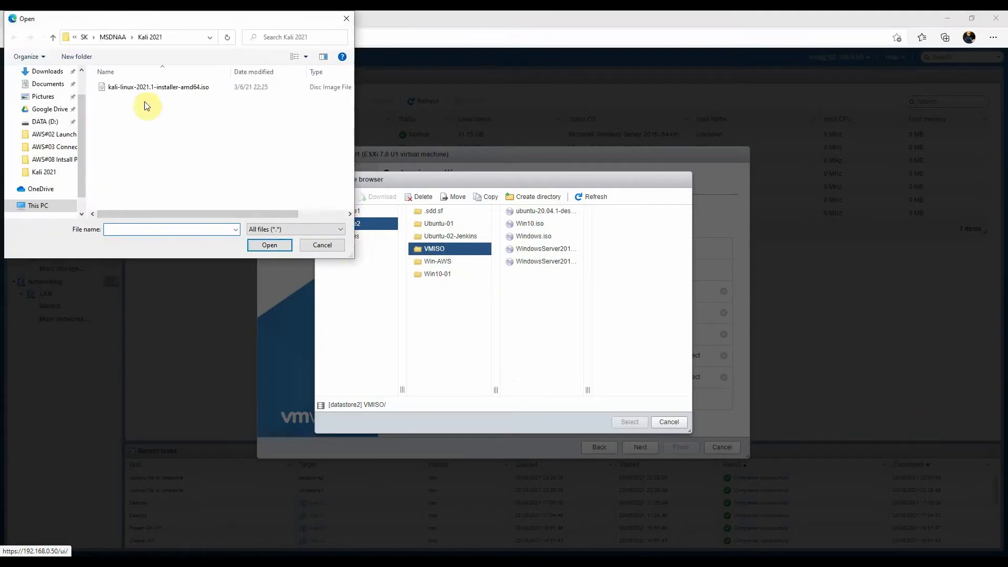
{"action": "double_click", "coordinate": [134, 88]}
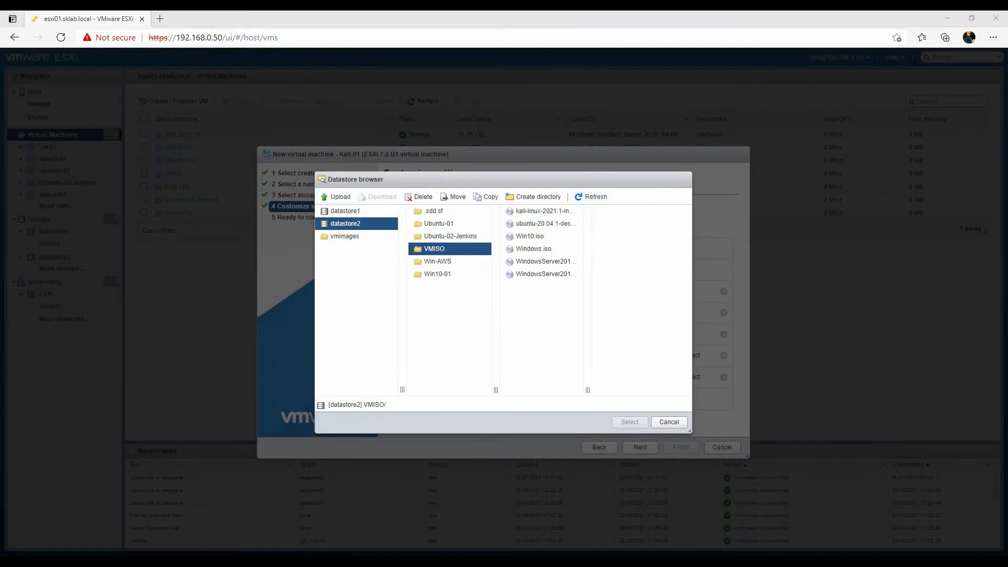
Mount the kali-linux-2021.1-installer-amd64 ISO from the VMISO folder on CD/DVD Drive 1 and finish creating the Kali-01 virtual machine.
{"action": "left_click", "coordinate": [535, 239]}
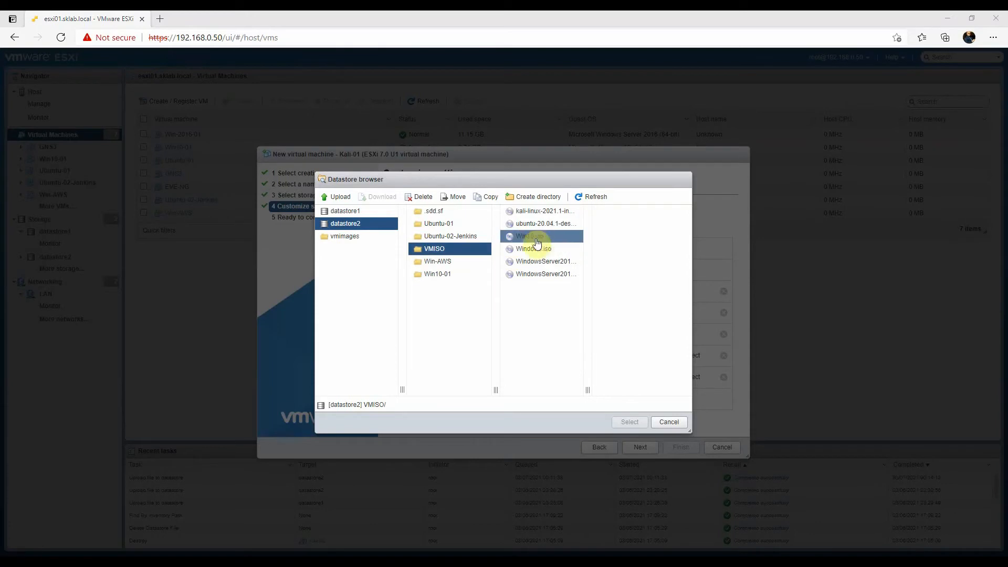
{"action": "left_click", "coordinate": [539, 213]}
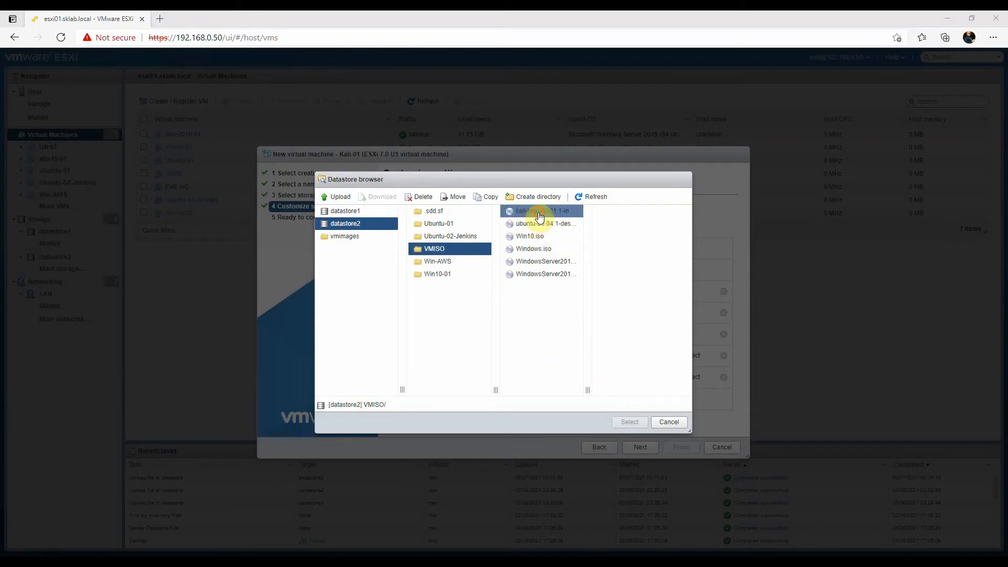
{"action": "left_click", "coordinate": [627, 422]}
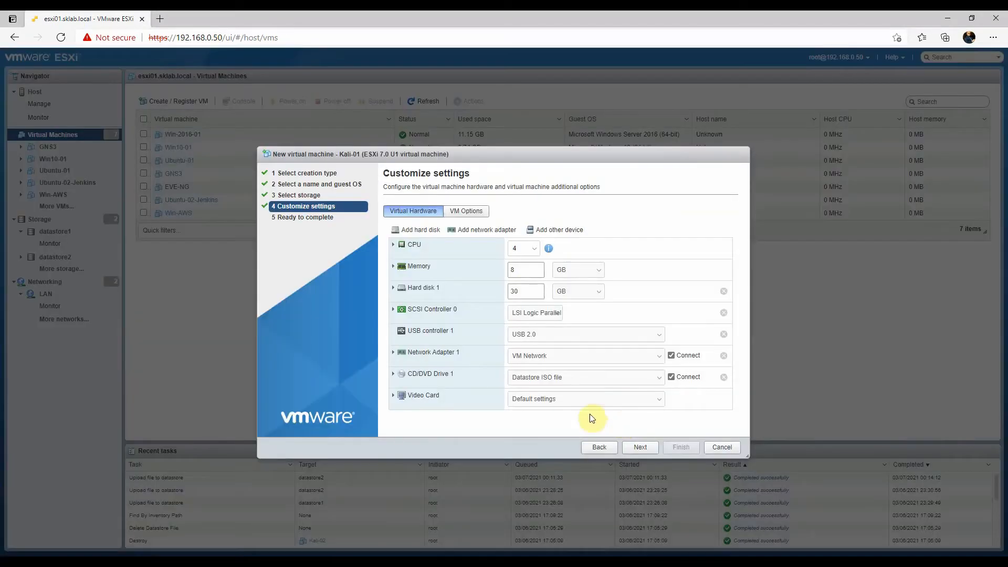
{"action": "left_click", "coordinate": [642, 446]}
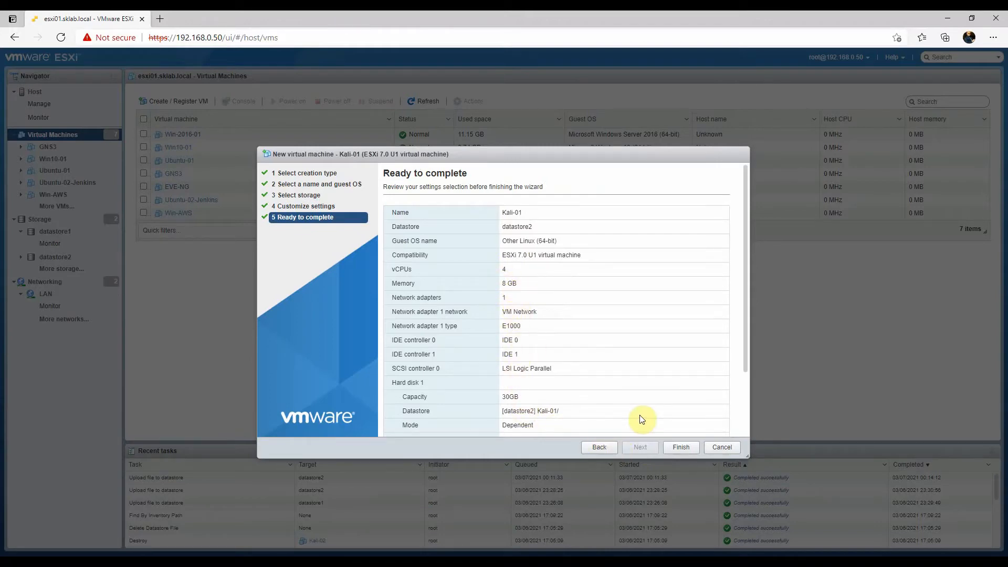
{"action": "left_click", "coordinate": [682, 447]}
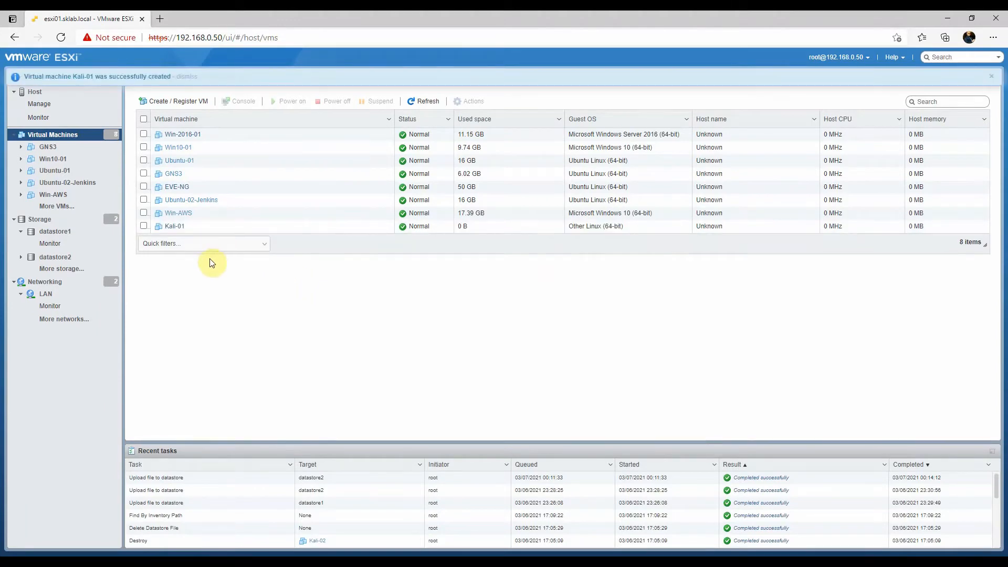
Power on the Kali-01 virtual machine and open its console in a new, maximized window.
{"action": "left_click", "coordinate": [175, 226]}
{"action": "left_click", "coordinate": [221, 157]}
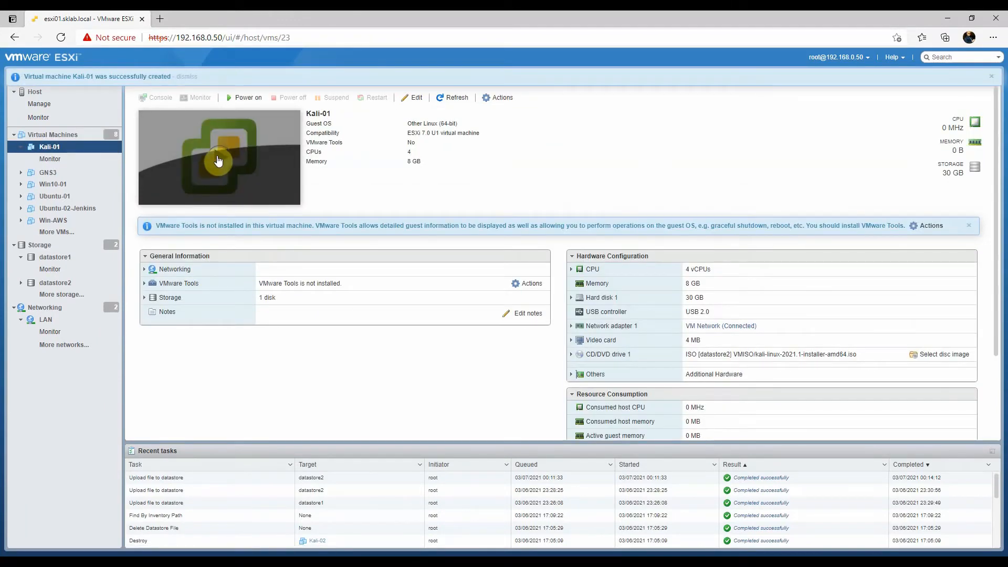
{"action": "left_click", "coordinate": [275, 159]}
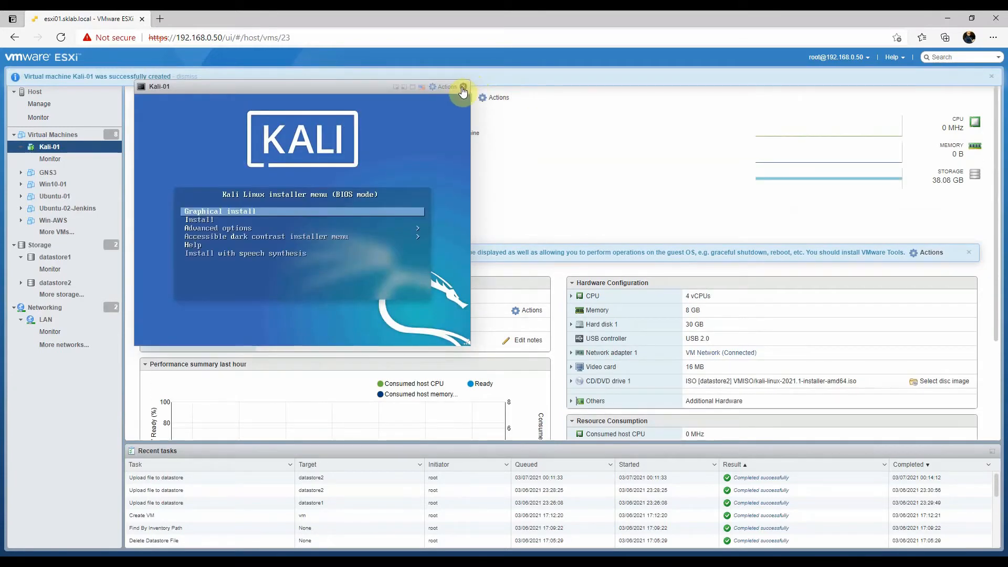
{"action": "left_click", "coordinate": [464, 88]}
{"action": "left_click", "coordinate": [167, 100]}
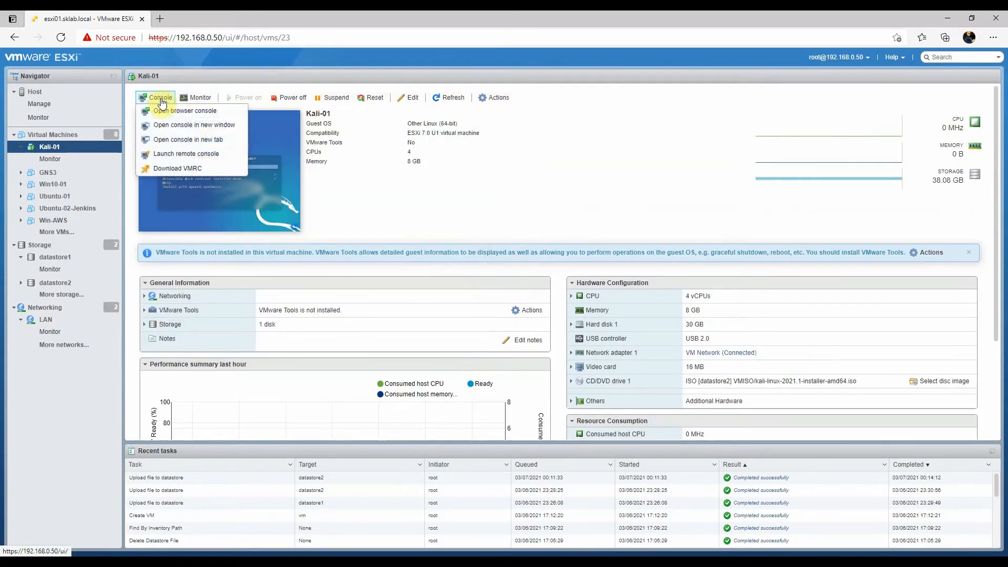
{"action": "left_click", "coordinate": [195, 132]}
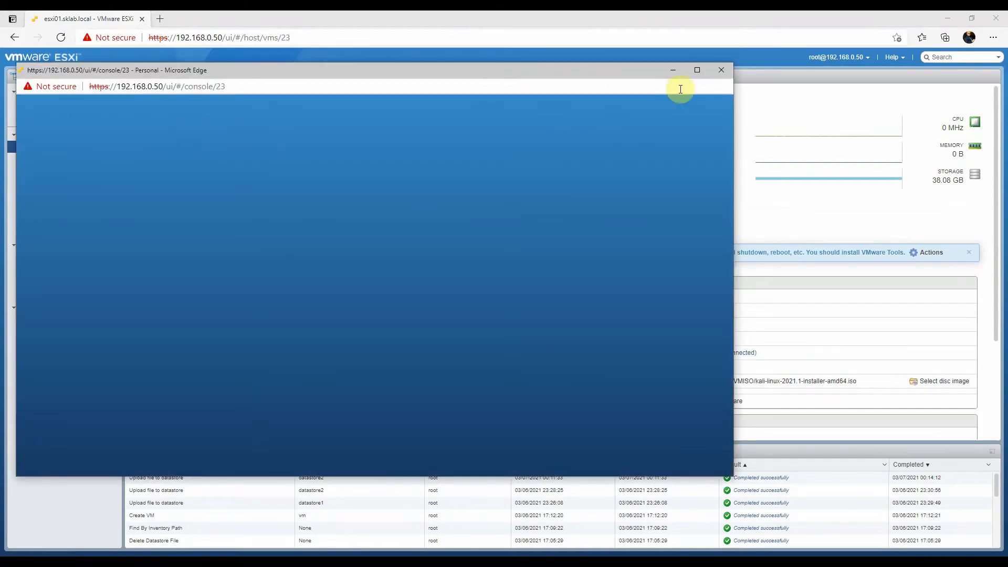
{"action": "left_click", "coordinate": [702, 70]}
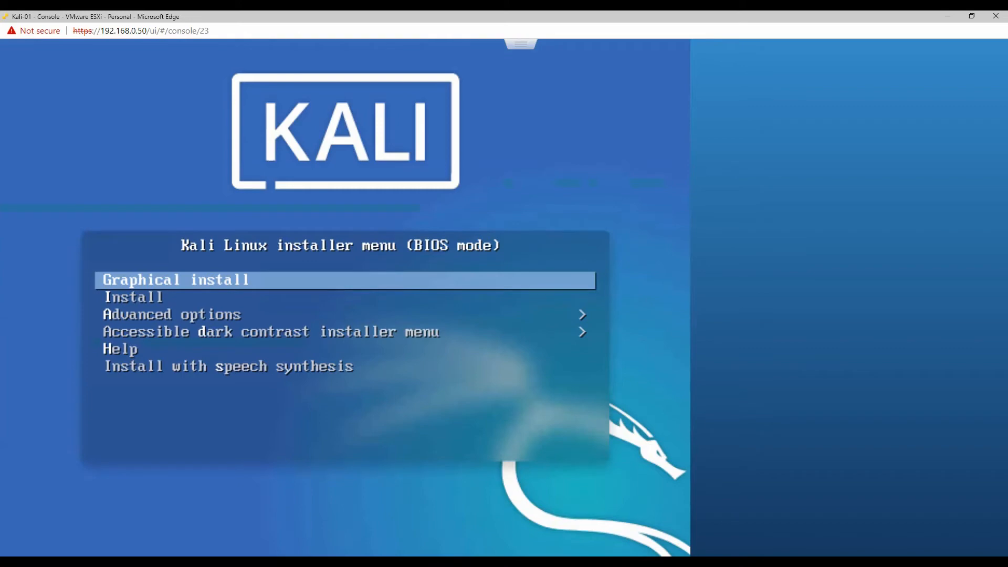
Start the graphical install with English as the language, the preselected location and the American English keymap.
{"action": "key", "text": "Return"}
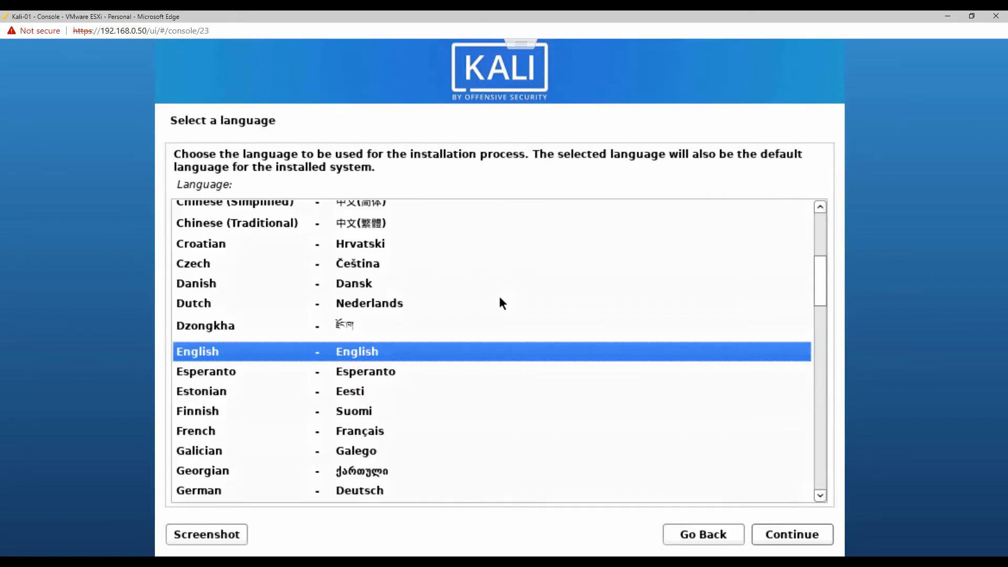
{"action": "key", "text": "Return"}
{"action": "key", "text": "Return"}
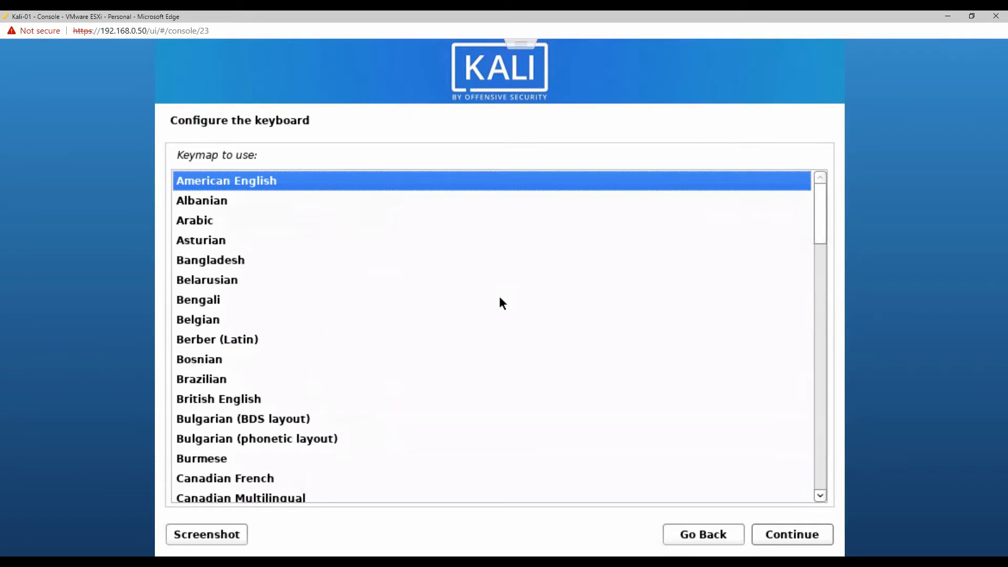
{"action": "key", "text": "Return"}
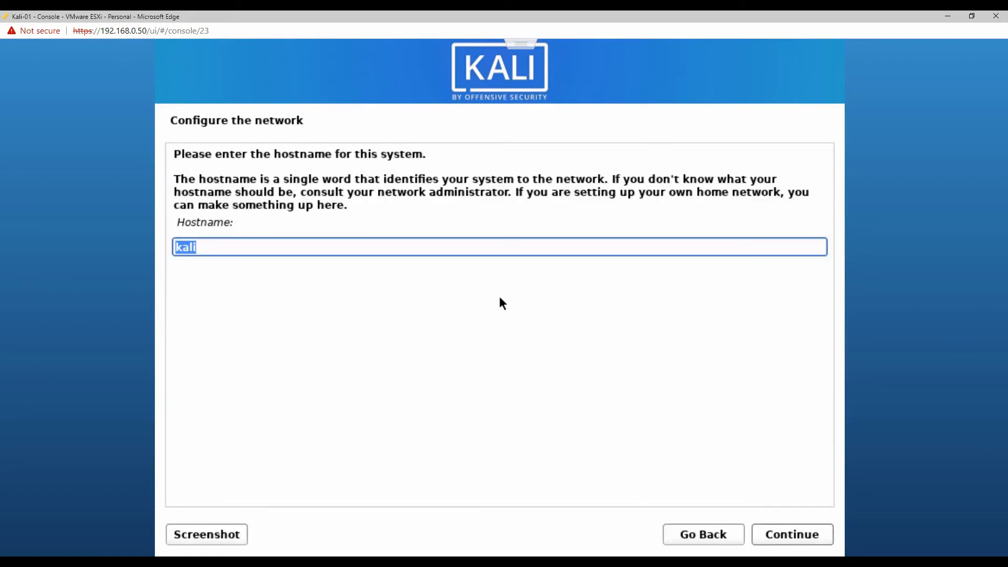
Set the system's hostname to kali-01 and leave the domain name blank.
{"action": "key", "text": "Right"}
{"action": "type", "text": "-01"}
{"action": "key", "text": "Return"}
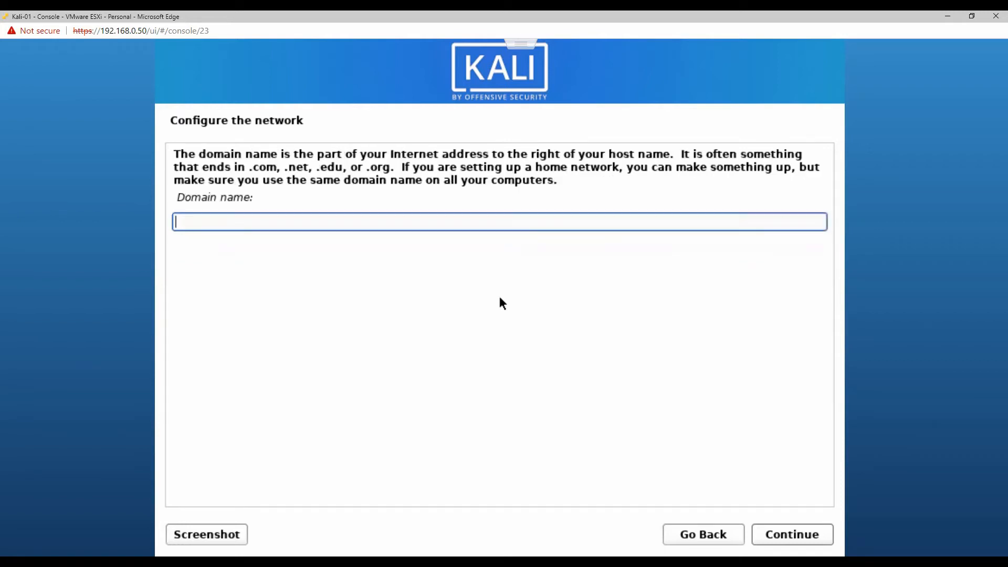
{"action": "key", "text": "Return"}
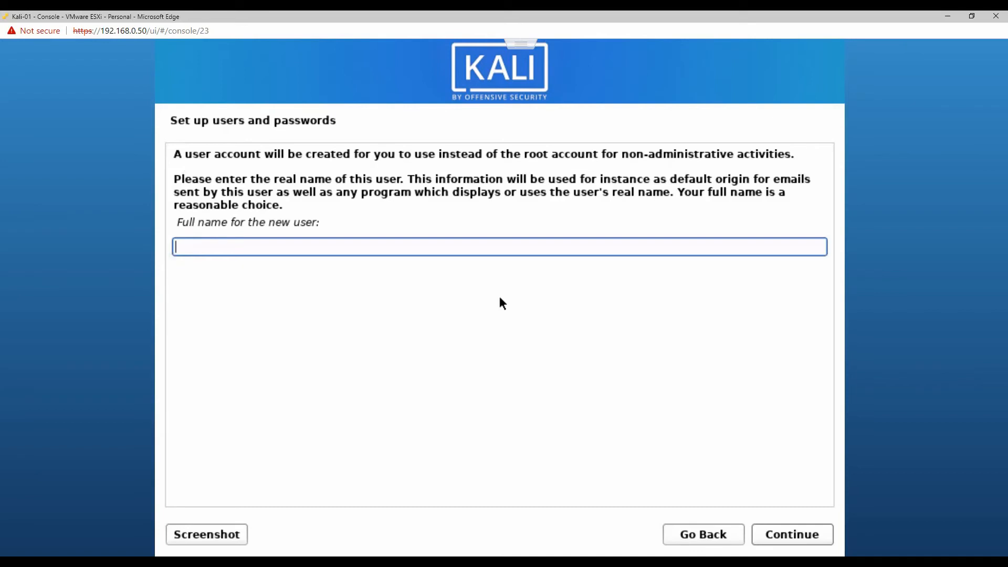
Enter the new user's full name and accept the suggested account username.
{"action": "type", "text": "sia"}
{"action": "key", "text": "Return"}
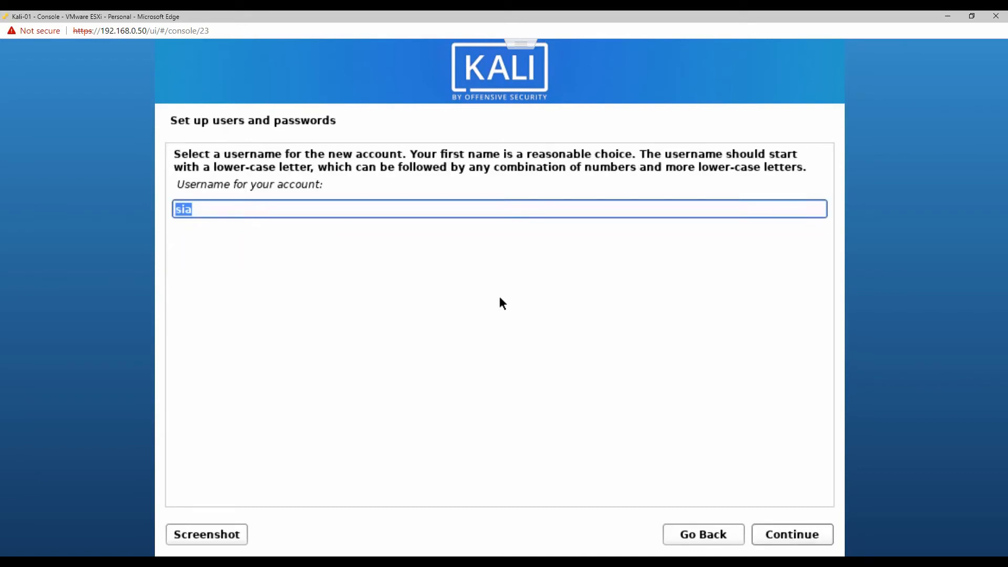
{"action": "key", "text": "Return"}
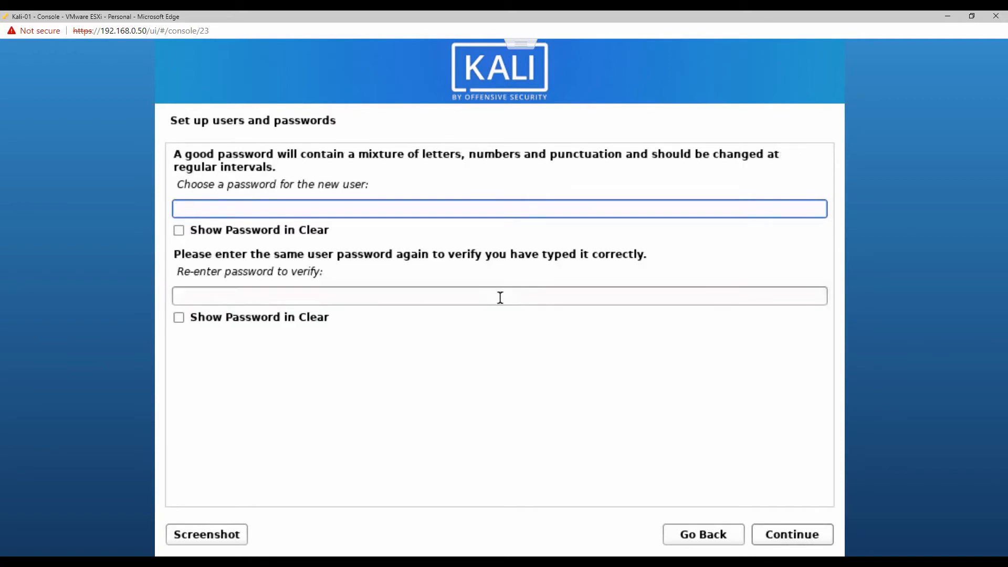
Enter the new user's account password and repeat it in the verification field.
{"action": "type", "text": "***********"}
{"action": "key", "text": "Tab"}
{"action": "key", "text": "Tab"}
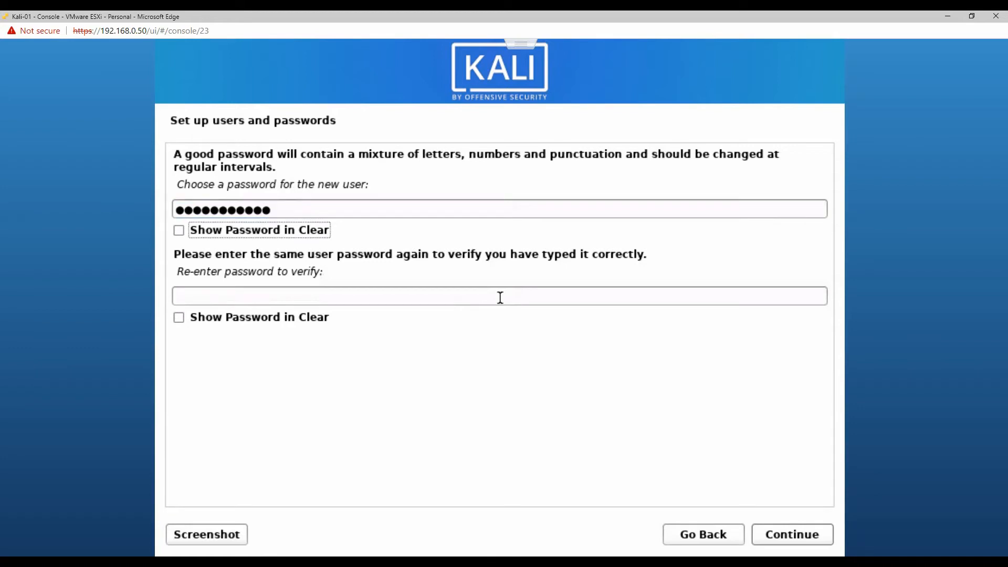
{"action": "type", "text": "***"}
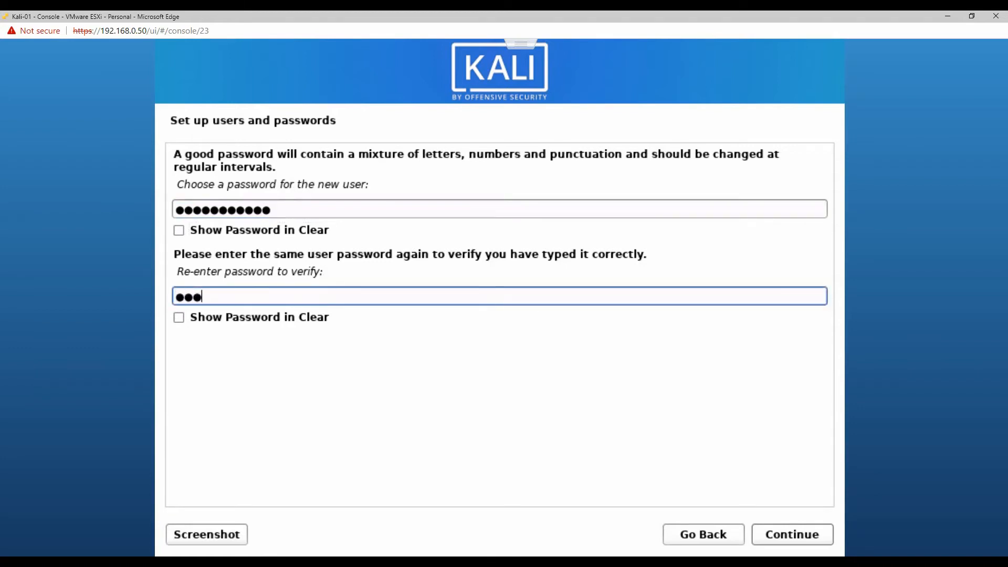
{"action": "key", "text": "BackSpace"}
{"action": "type", "text": "**********"}
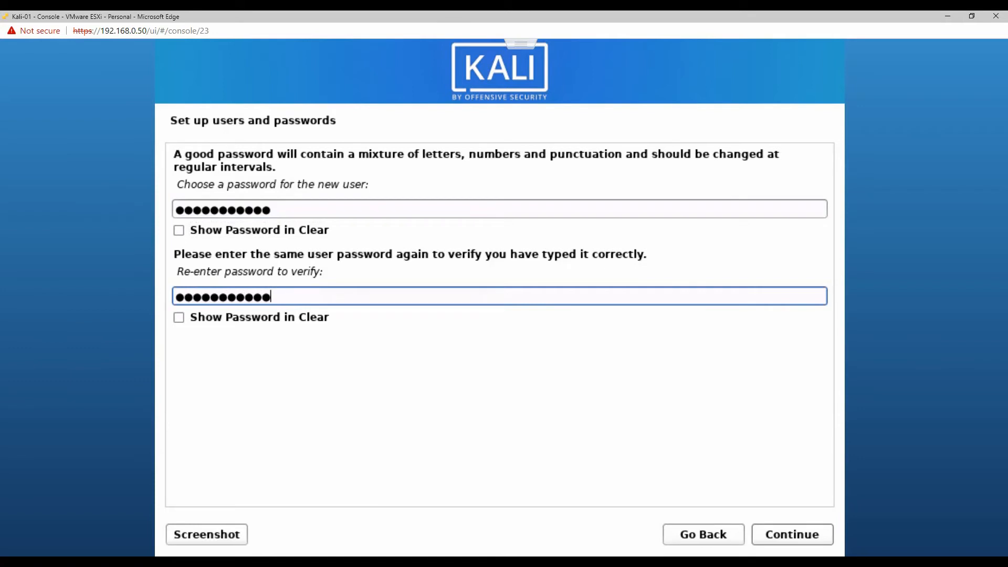
{"action": "key", "text": "Return"}
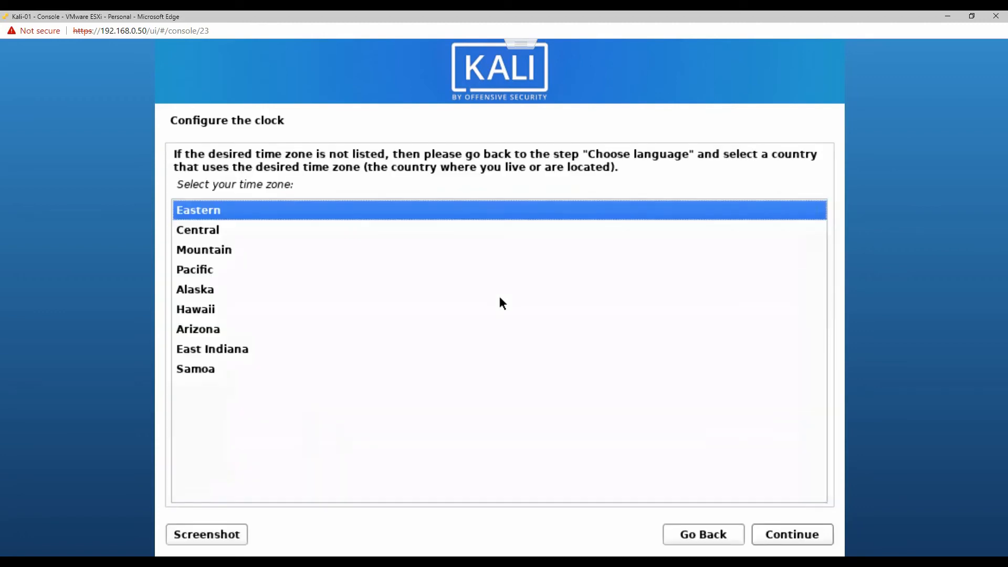
Set the system clock's time zone to Pacific.
{"action": "key", "text": "Down"}
{"action": "key", "text": "Down"}
{"action": "key", "text": "Down"}
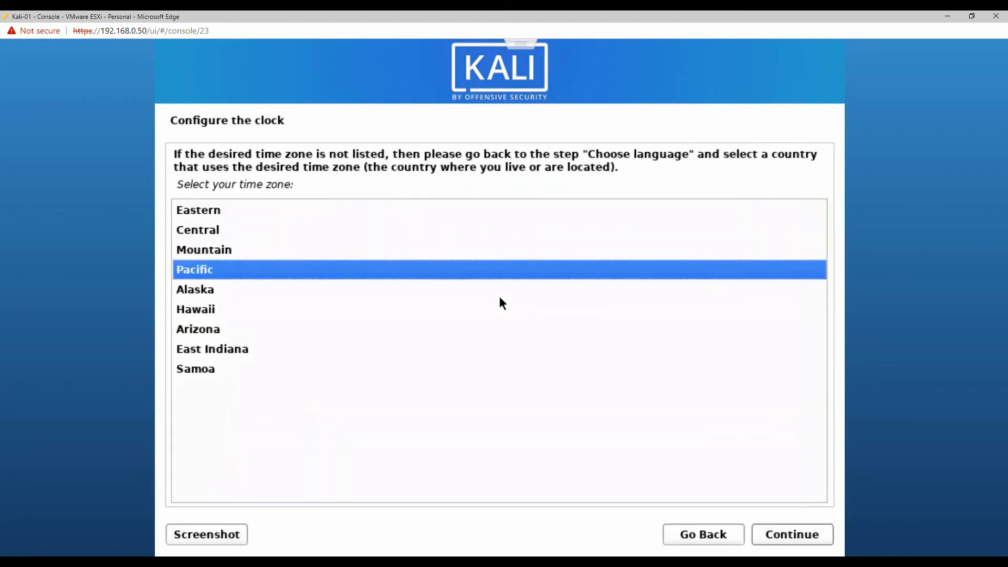
{"action": "key", "text": "Return"}
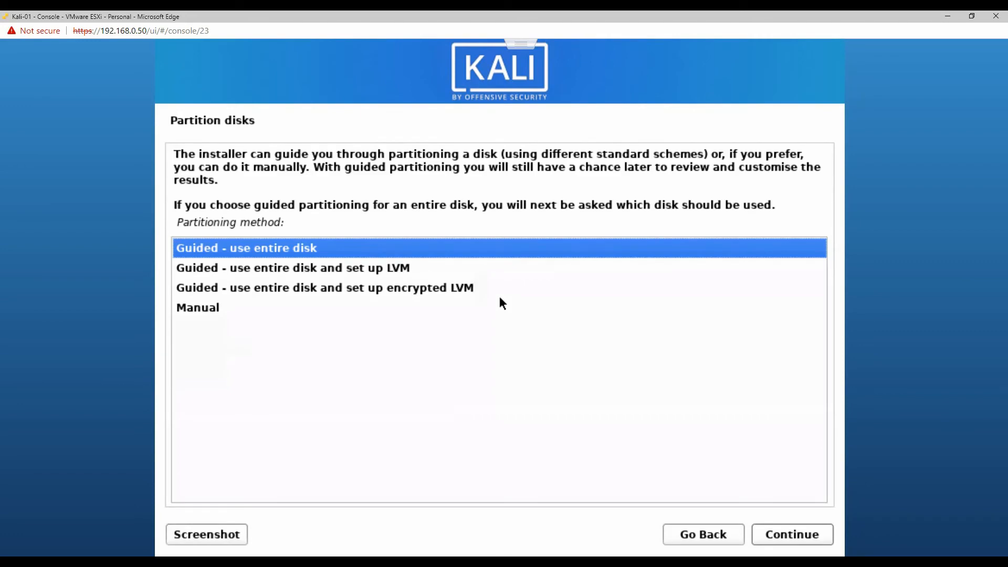
Partition the entire sda virtual disk with guided partitioning, all files in one partition, and write the changes to disk.
{"action": "key", "text": "Return"}
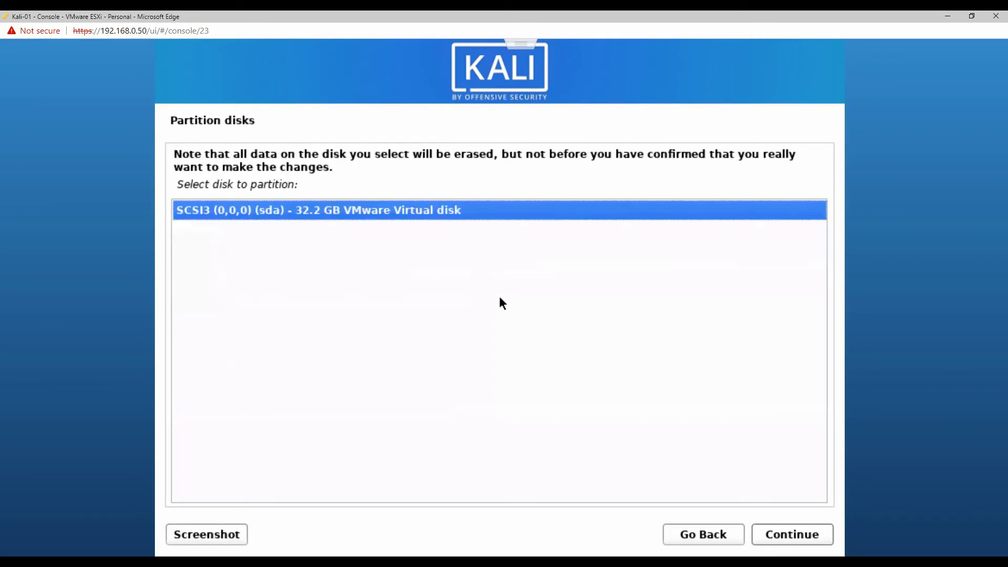
{"action": "key", "text": "Return"}
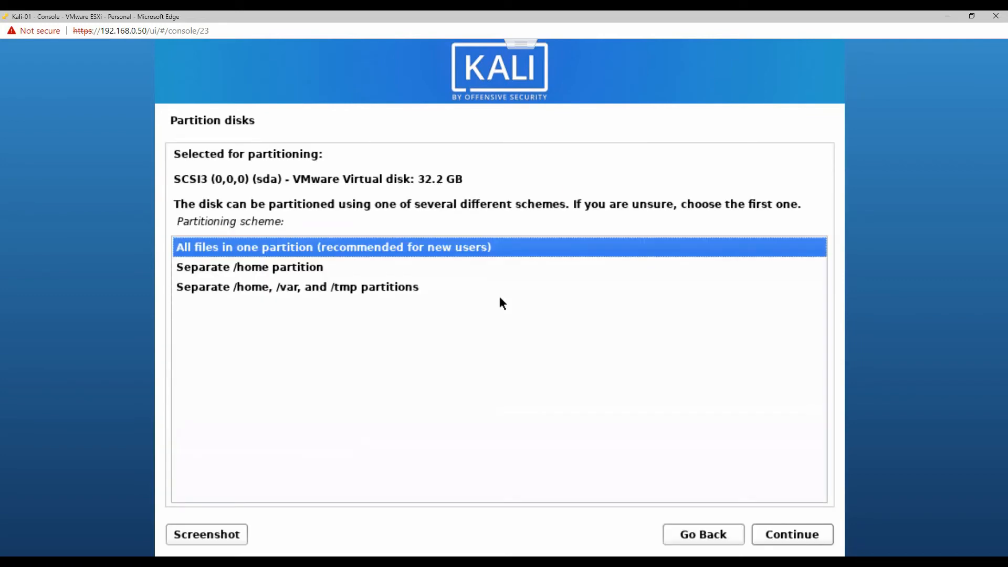
{"action": "key", "text": "Return"}
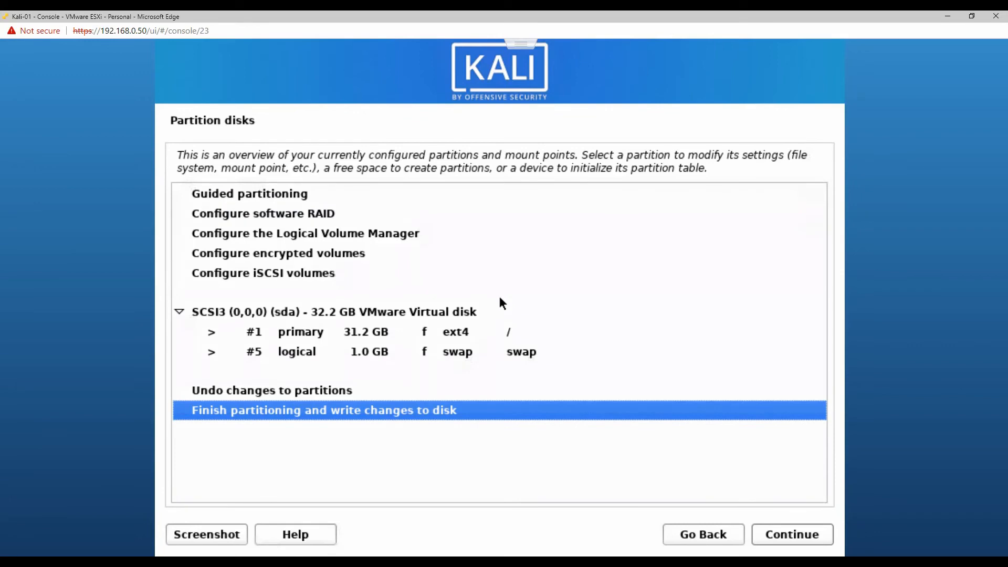
{"action": "key", "text": "Return"}
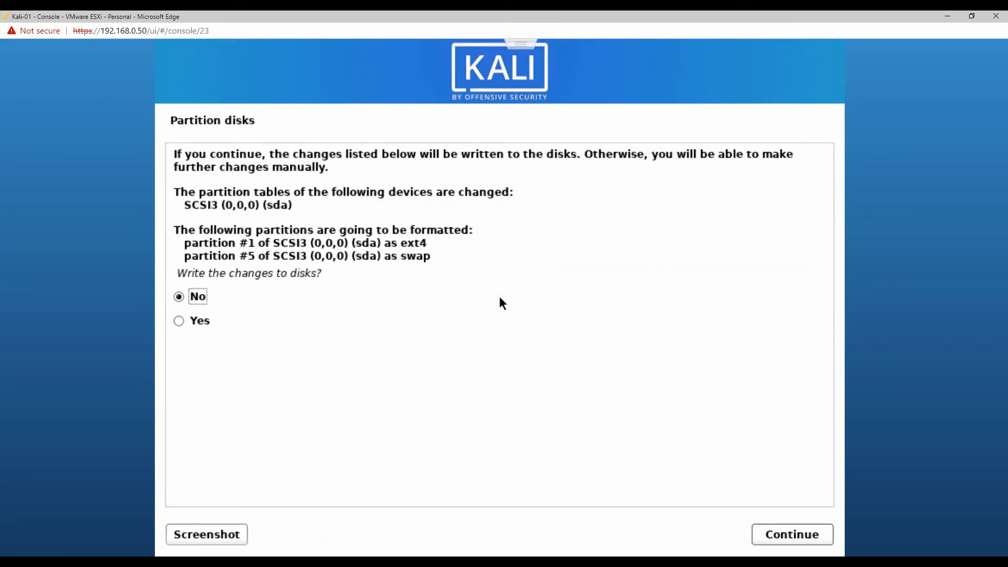
{"action": "key", "text": "Down"}
{"action": "key", "text": "Return"}
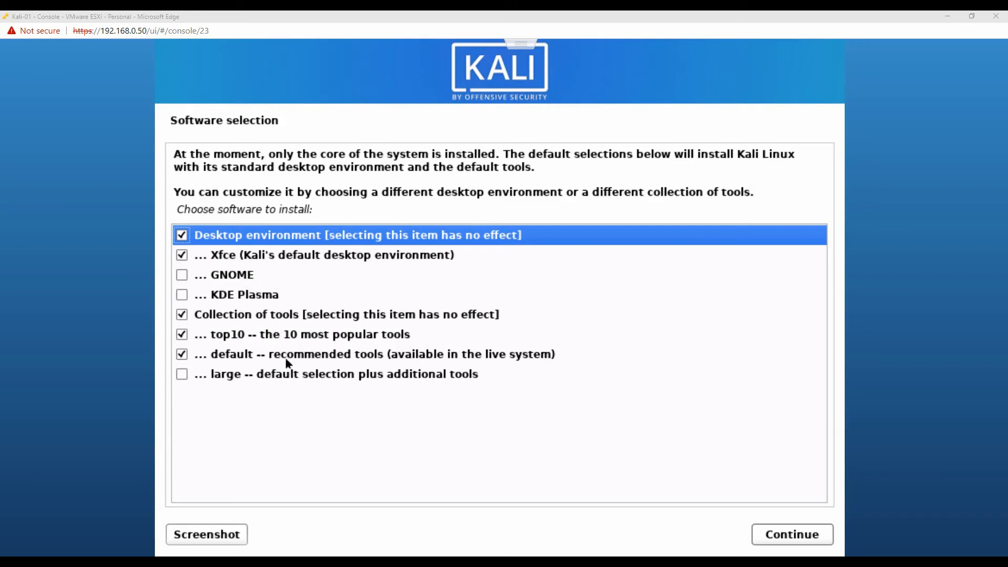
Install the default software selection with the Xfce desktop, and install the GRUB boot loader on /dev/sda.
{"action": "left_click", "coordinate": [792, 535]}
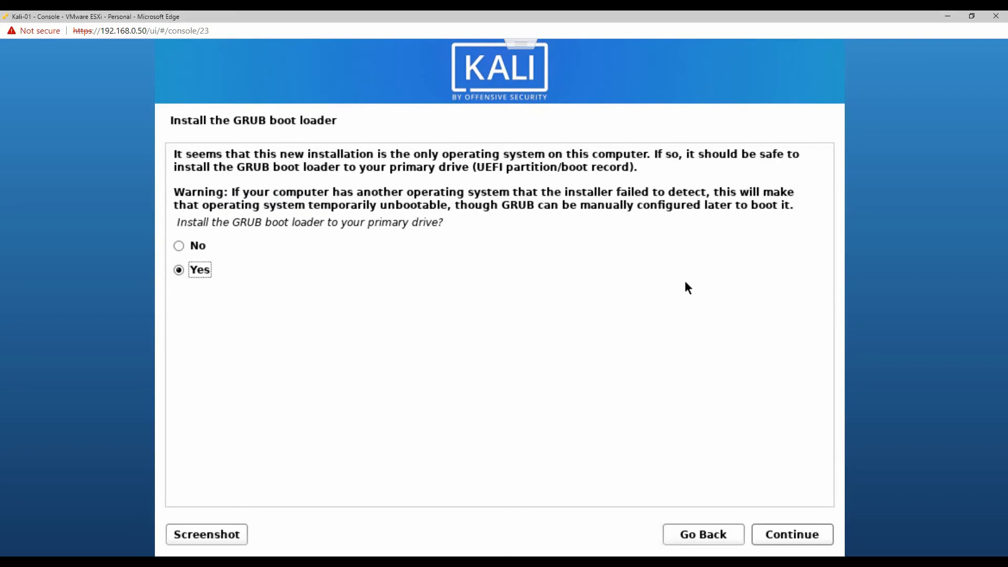
{"action": "key", "text": "Return"}
{"action": "key", "text": "Down"}
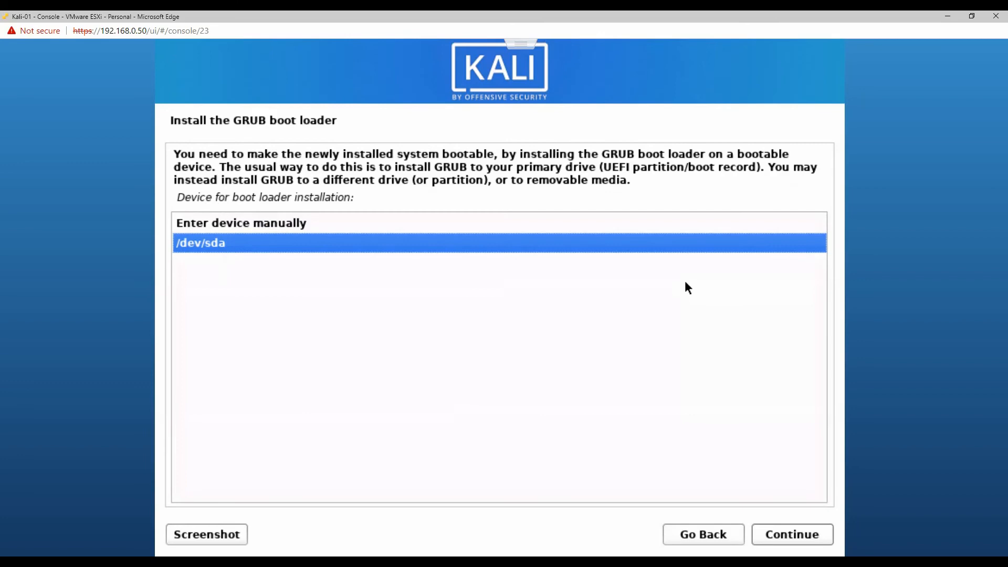
{"action": "key", "text": "Return"}
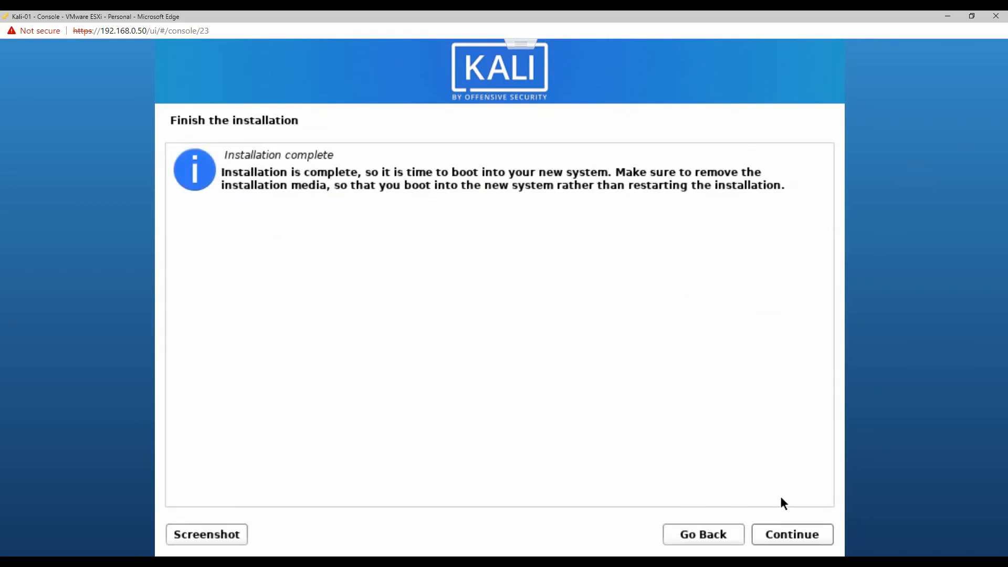
Finish the installation by rebooting into the new system, and log in with the account's username and password.
{"action": "left_click", "coordinate": [785, 534]}
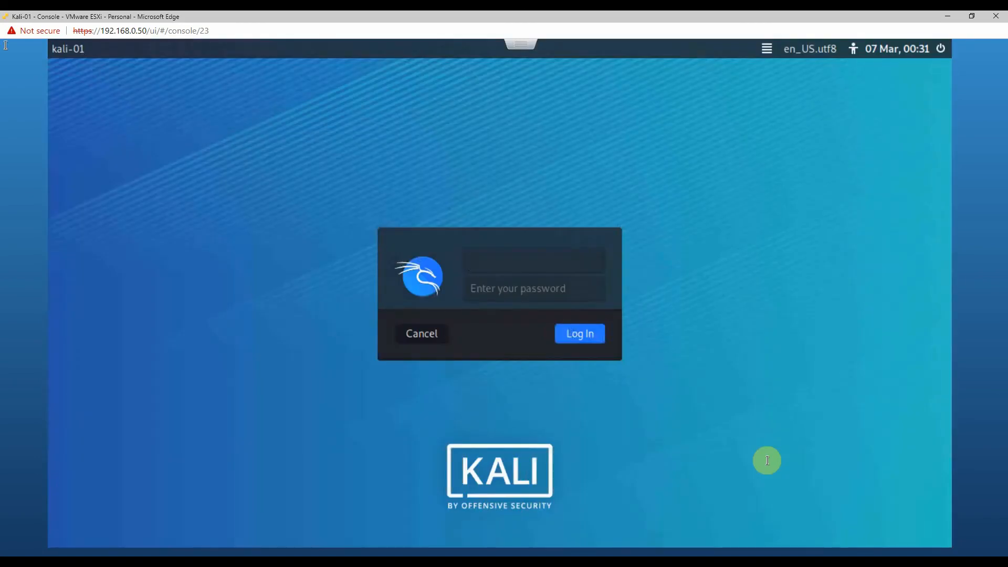
{"action": "type", "text": "sia"}
{"action": "key", "text": "Return"}
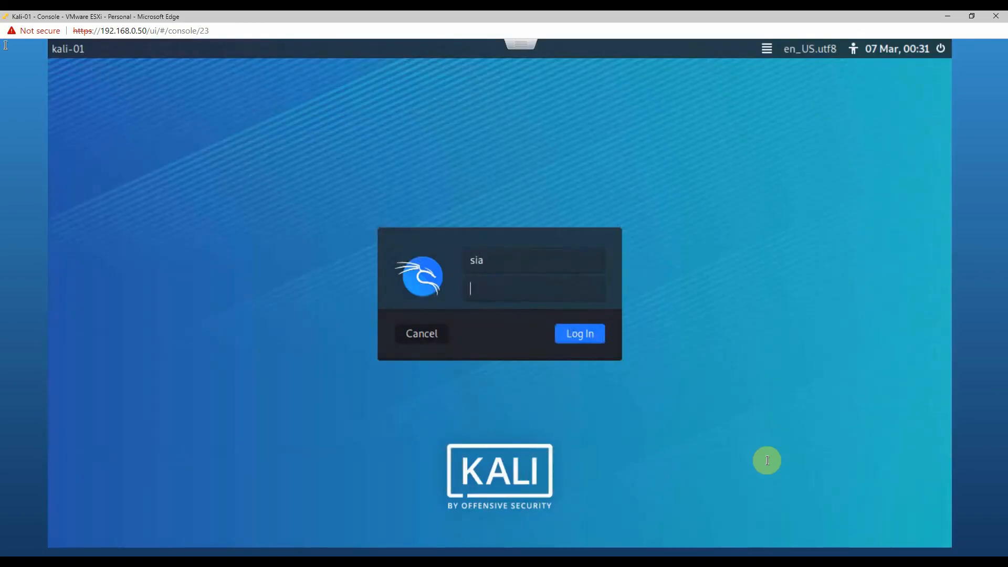
{"action": "type", "text": "••"}
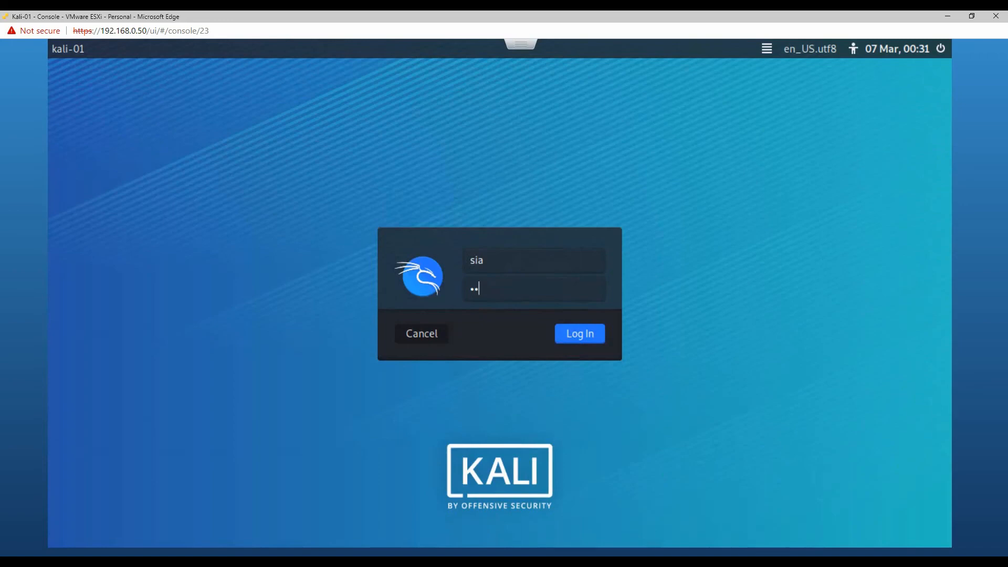
{"action": "type", "text": "••••••••"}
{"action": "key", "text": "Return"}
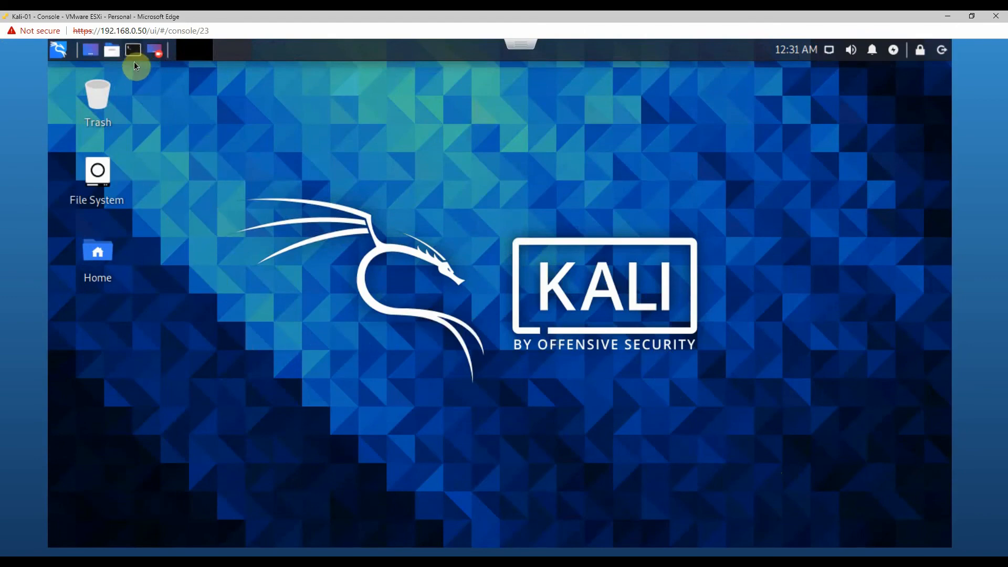
Examine the Settings and Vulnerability Analysis categories in Kali's application list, and return to the desktop.
{"action": "left_click", "coordinate": [58, 50]}
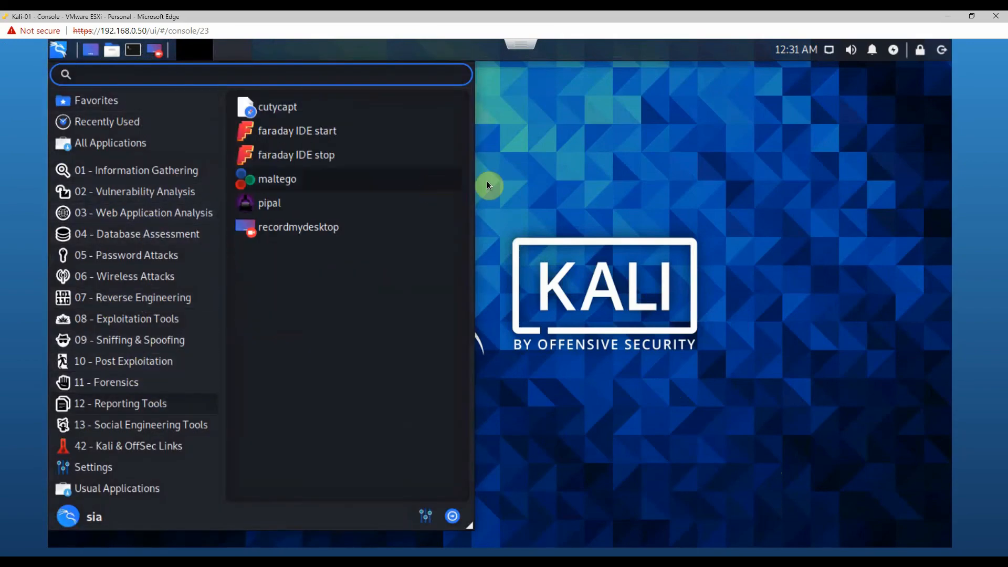
{"action": "left_click", "coordinate": [152, 465]}
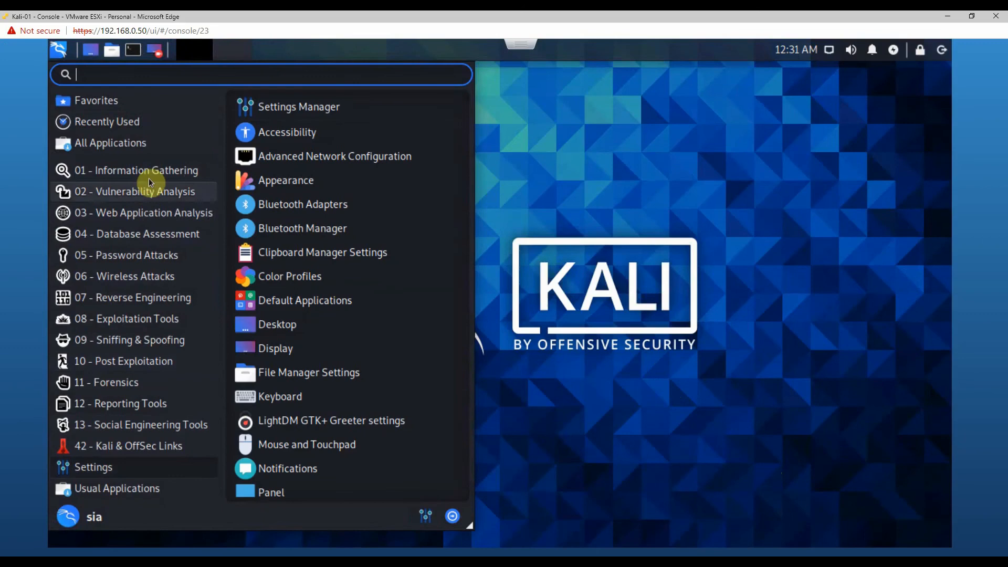
{"action": "left_click", "coordinate": [181, 193]}
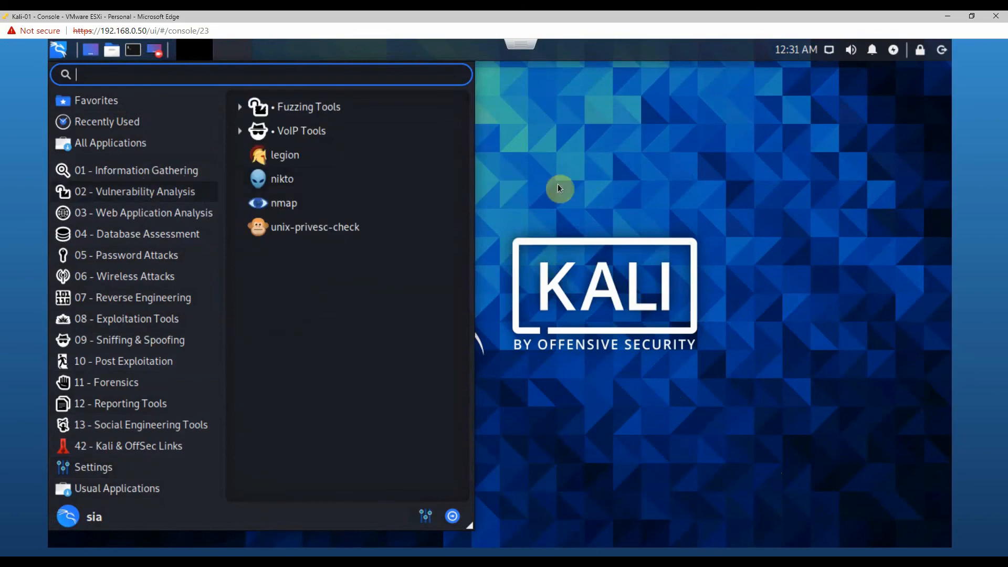
{"action": "left_click", "coordinate": [599, 174]}
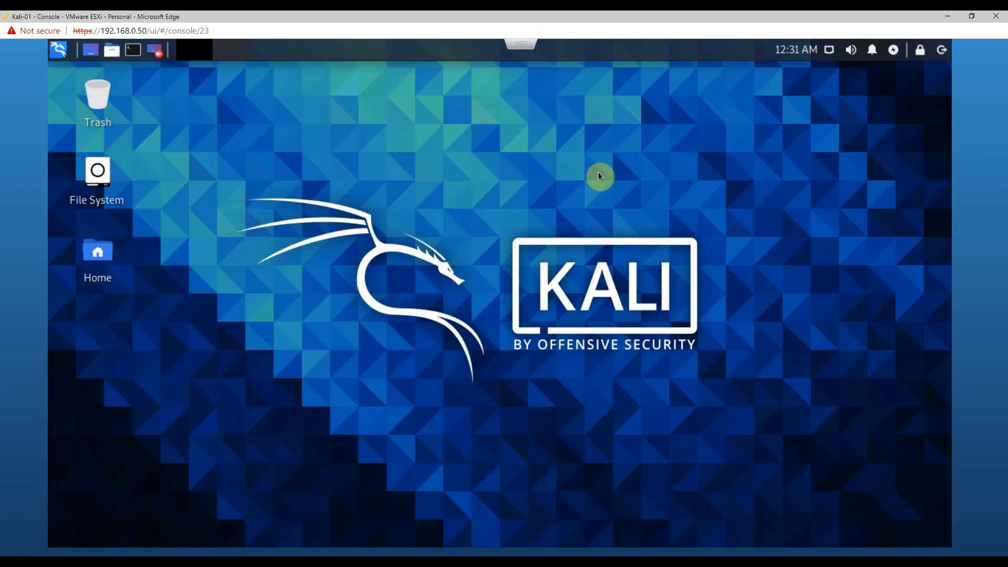